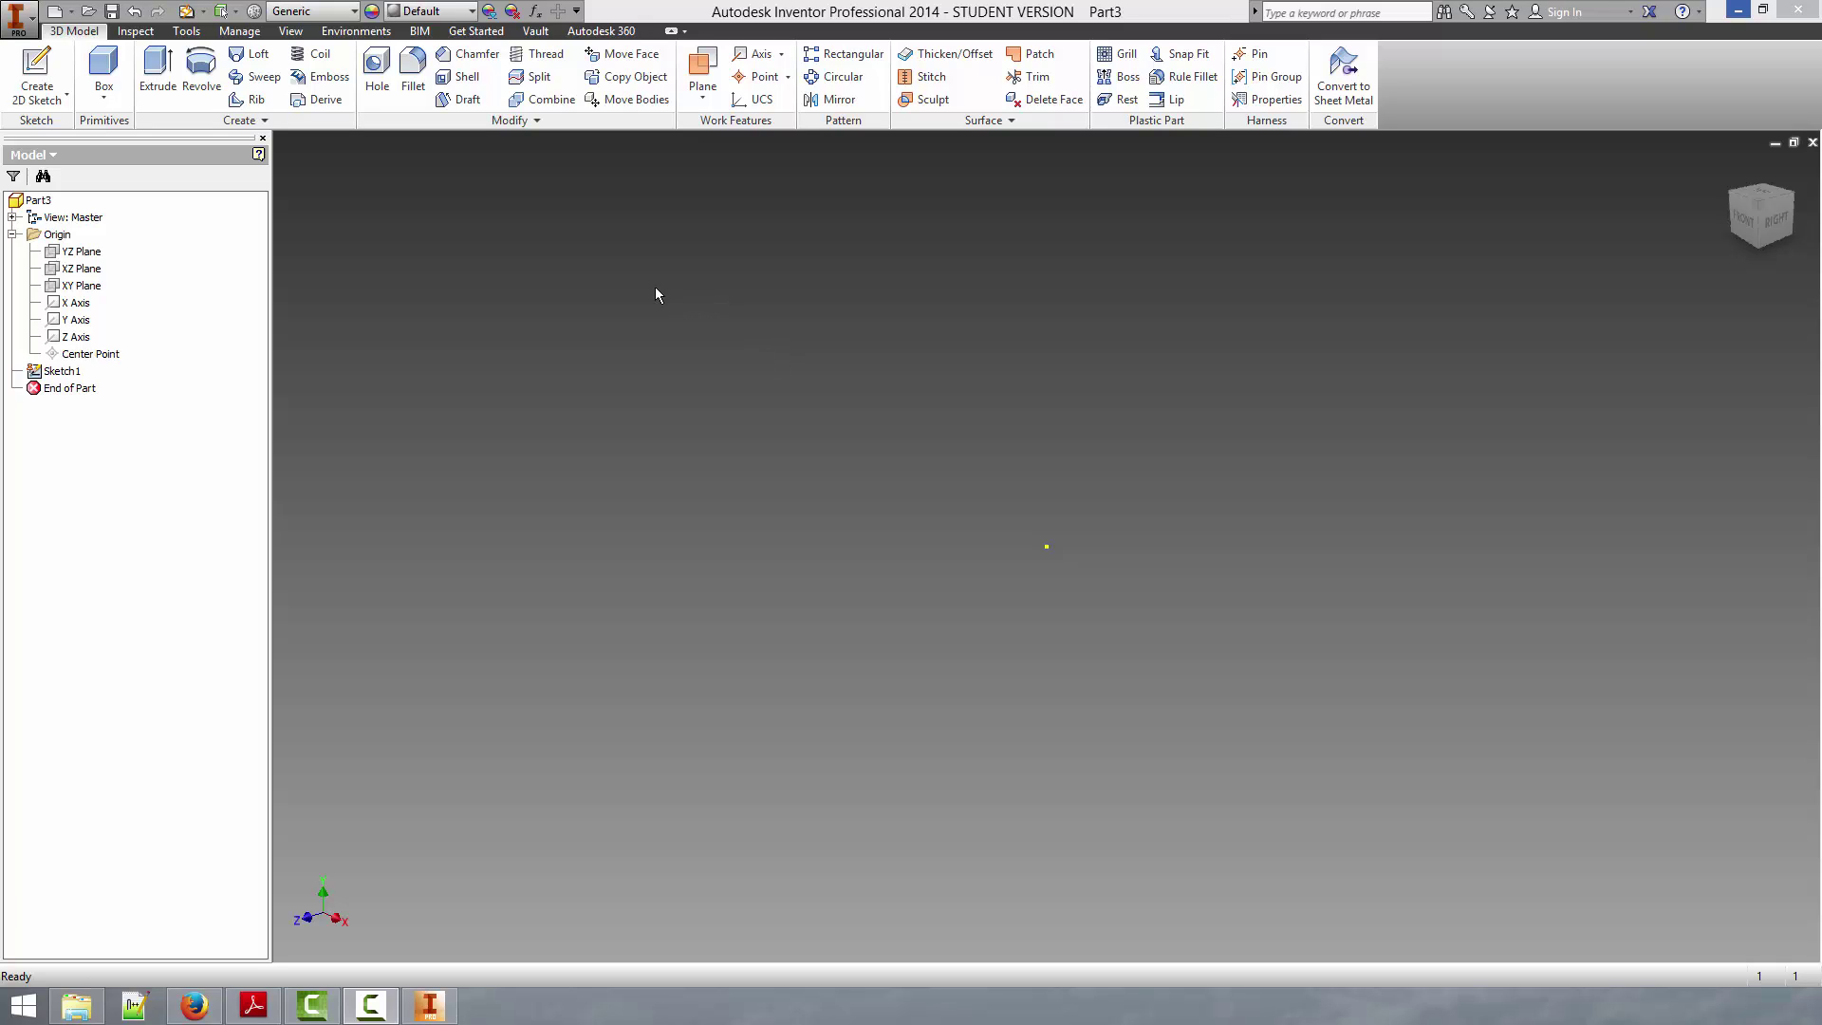
# - Start a new 2D sketch on the horizontal XZ origin plane
pyautogui.click(33, 65)
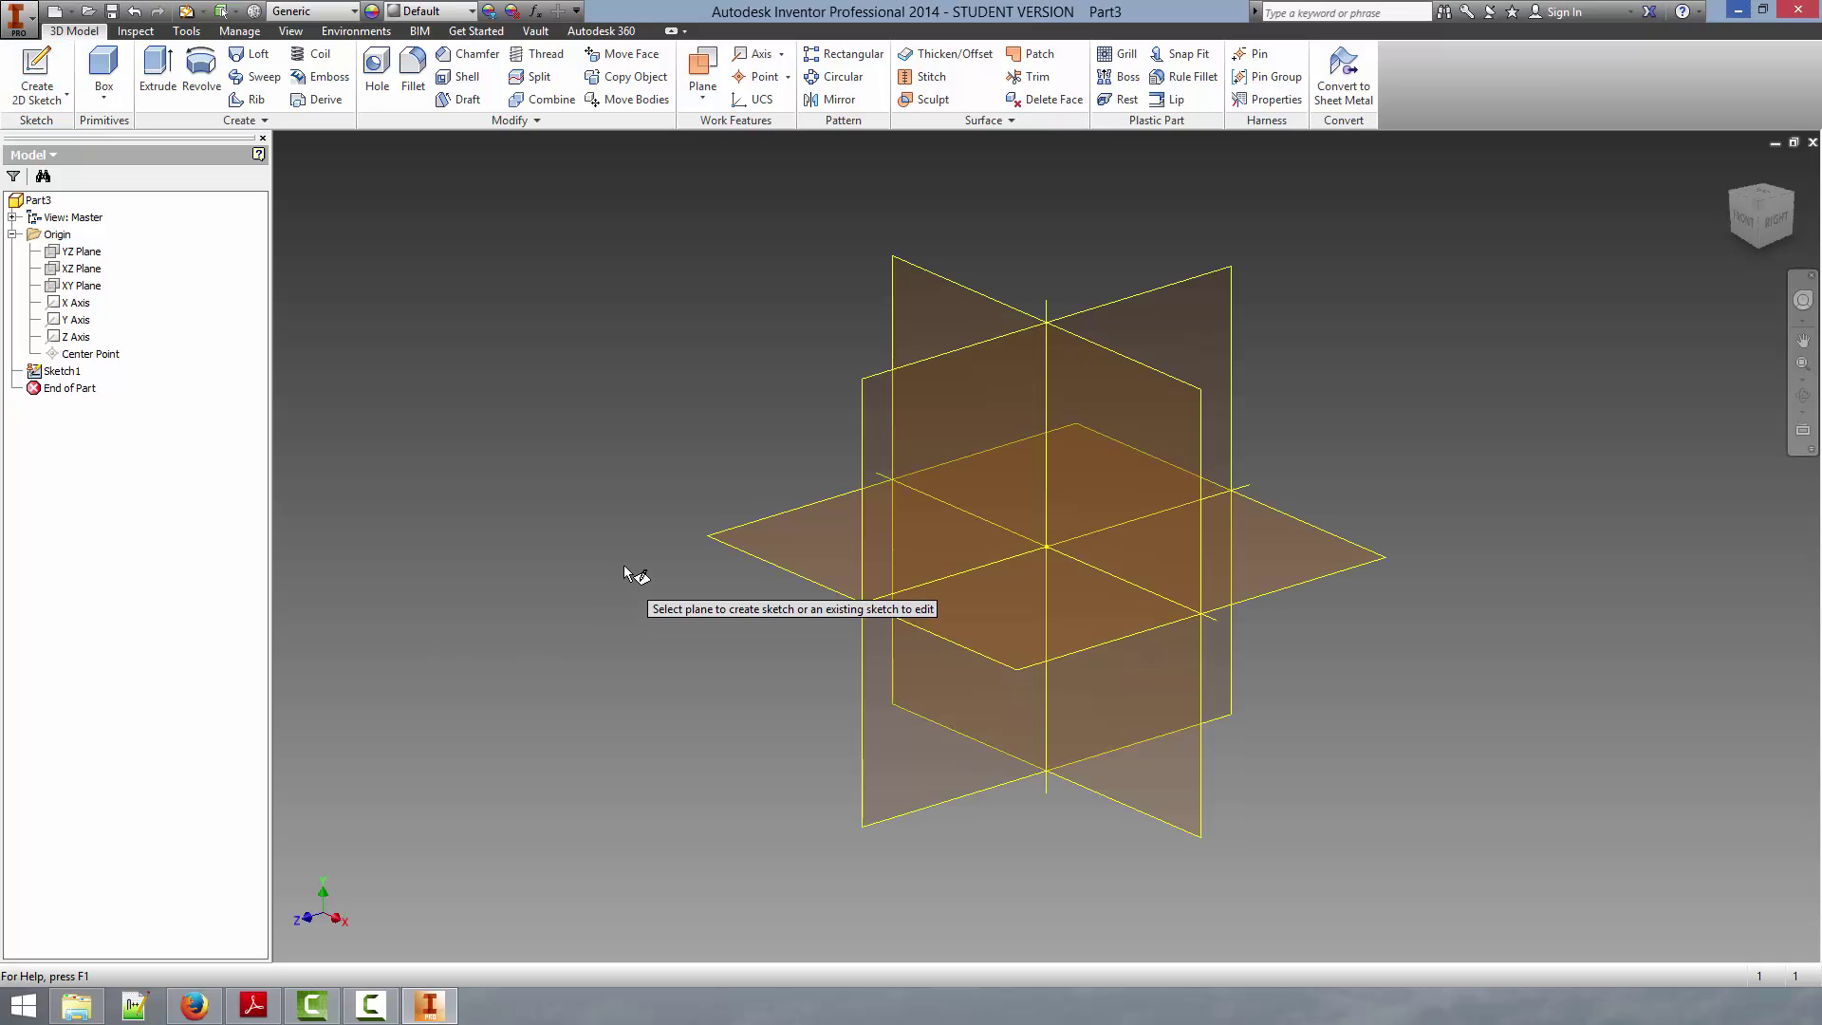
pyautogui.click(752, 533)
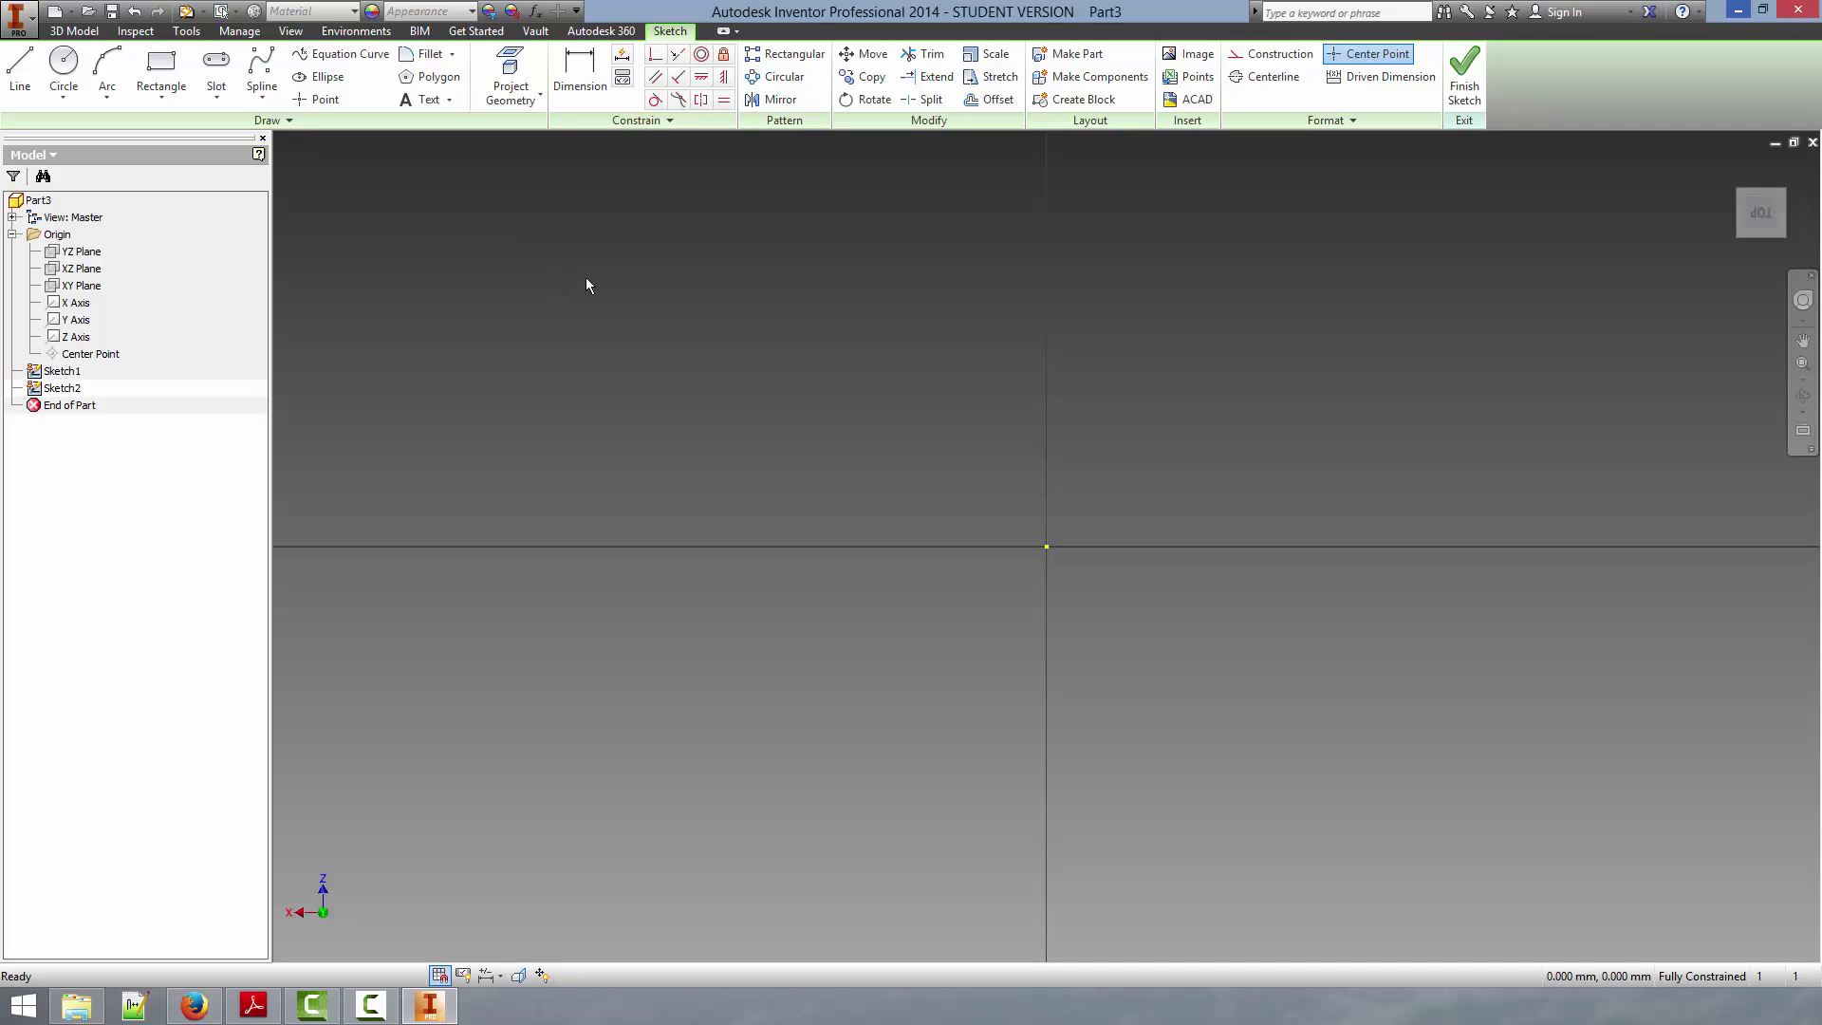
# - Draw a vertical construction line 5 mm long, starting at the origin and running upward
pyautogui.press('l')
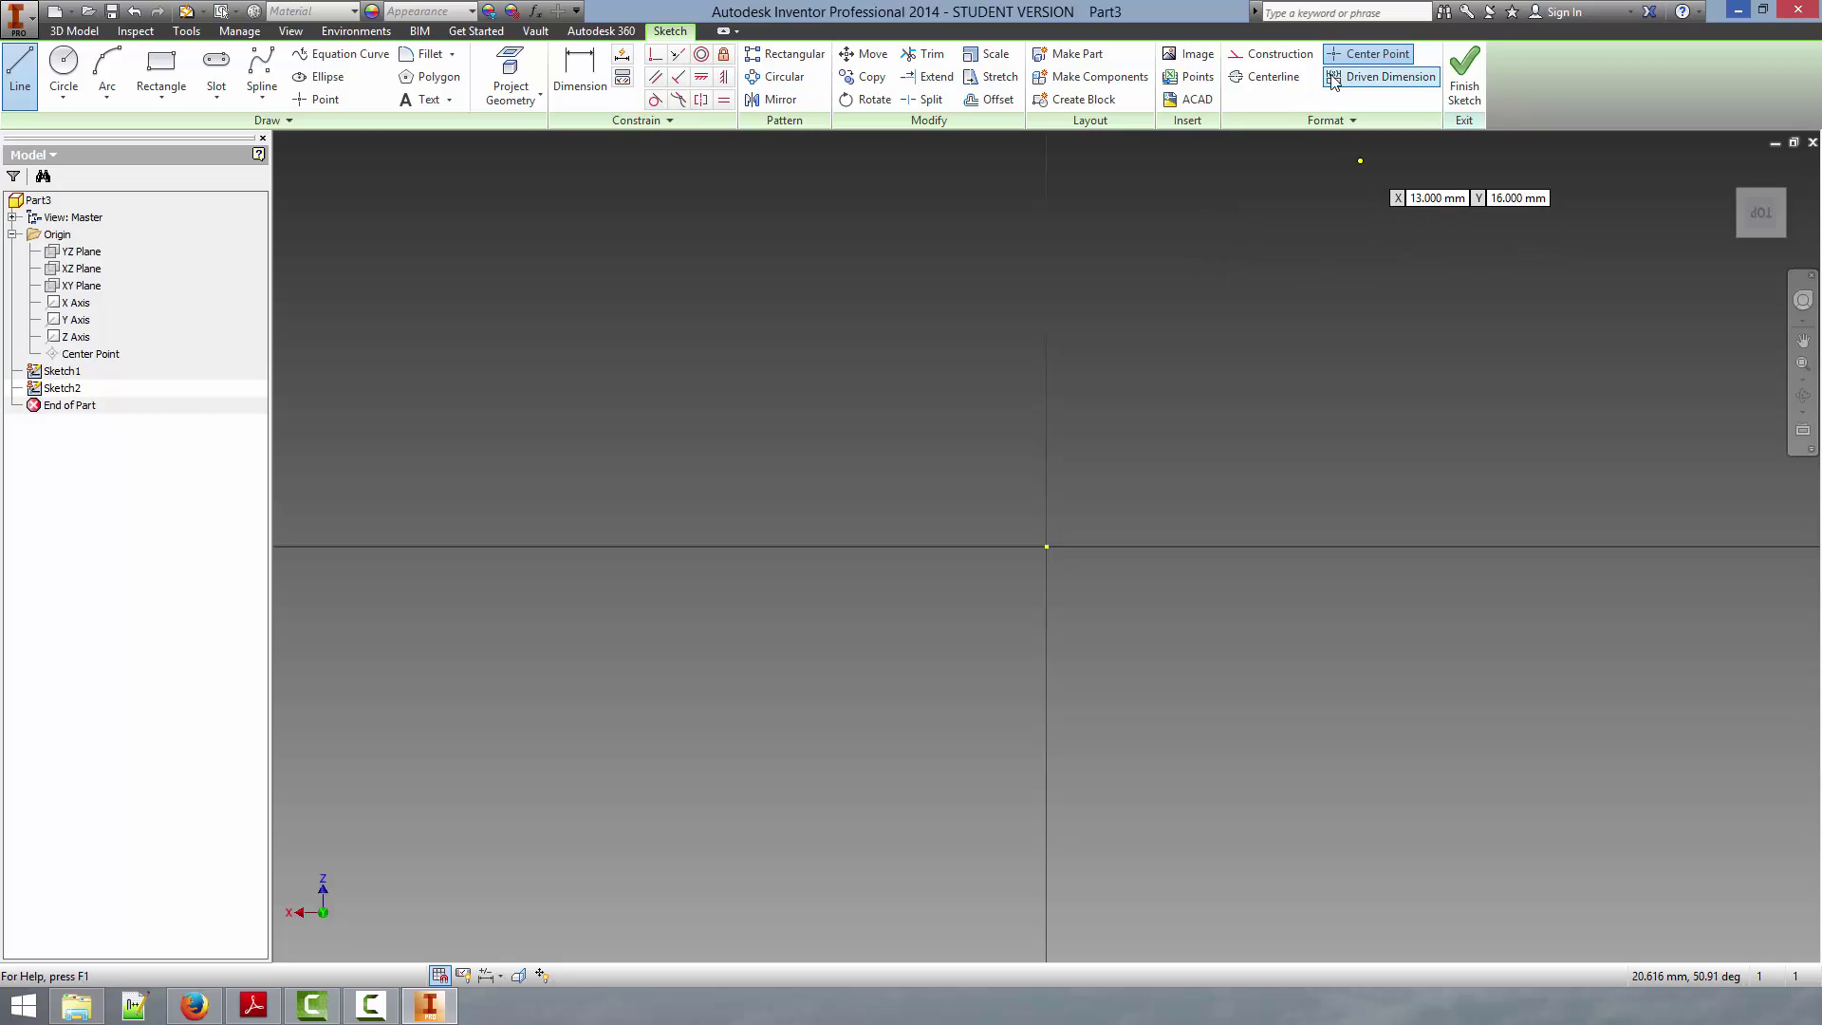
pyautogui.click(1268, 57)
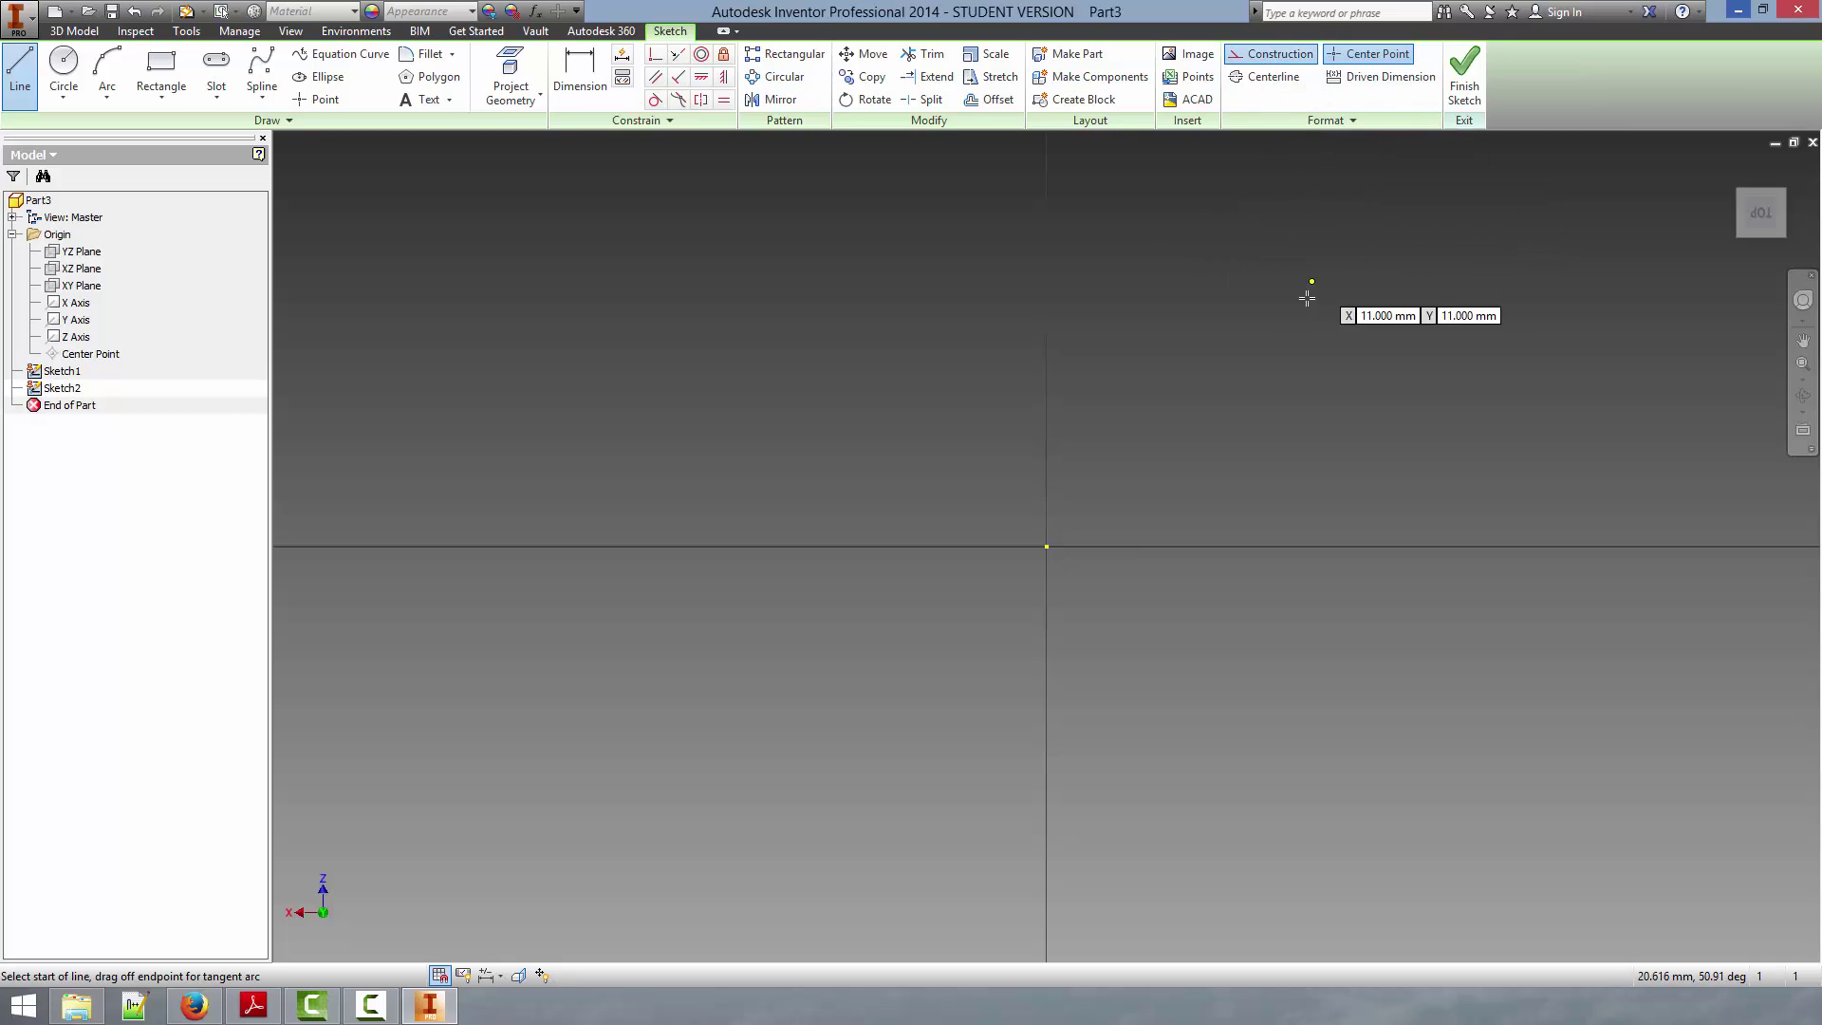
pyautogui.click(1045, 546)
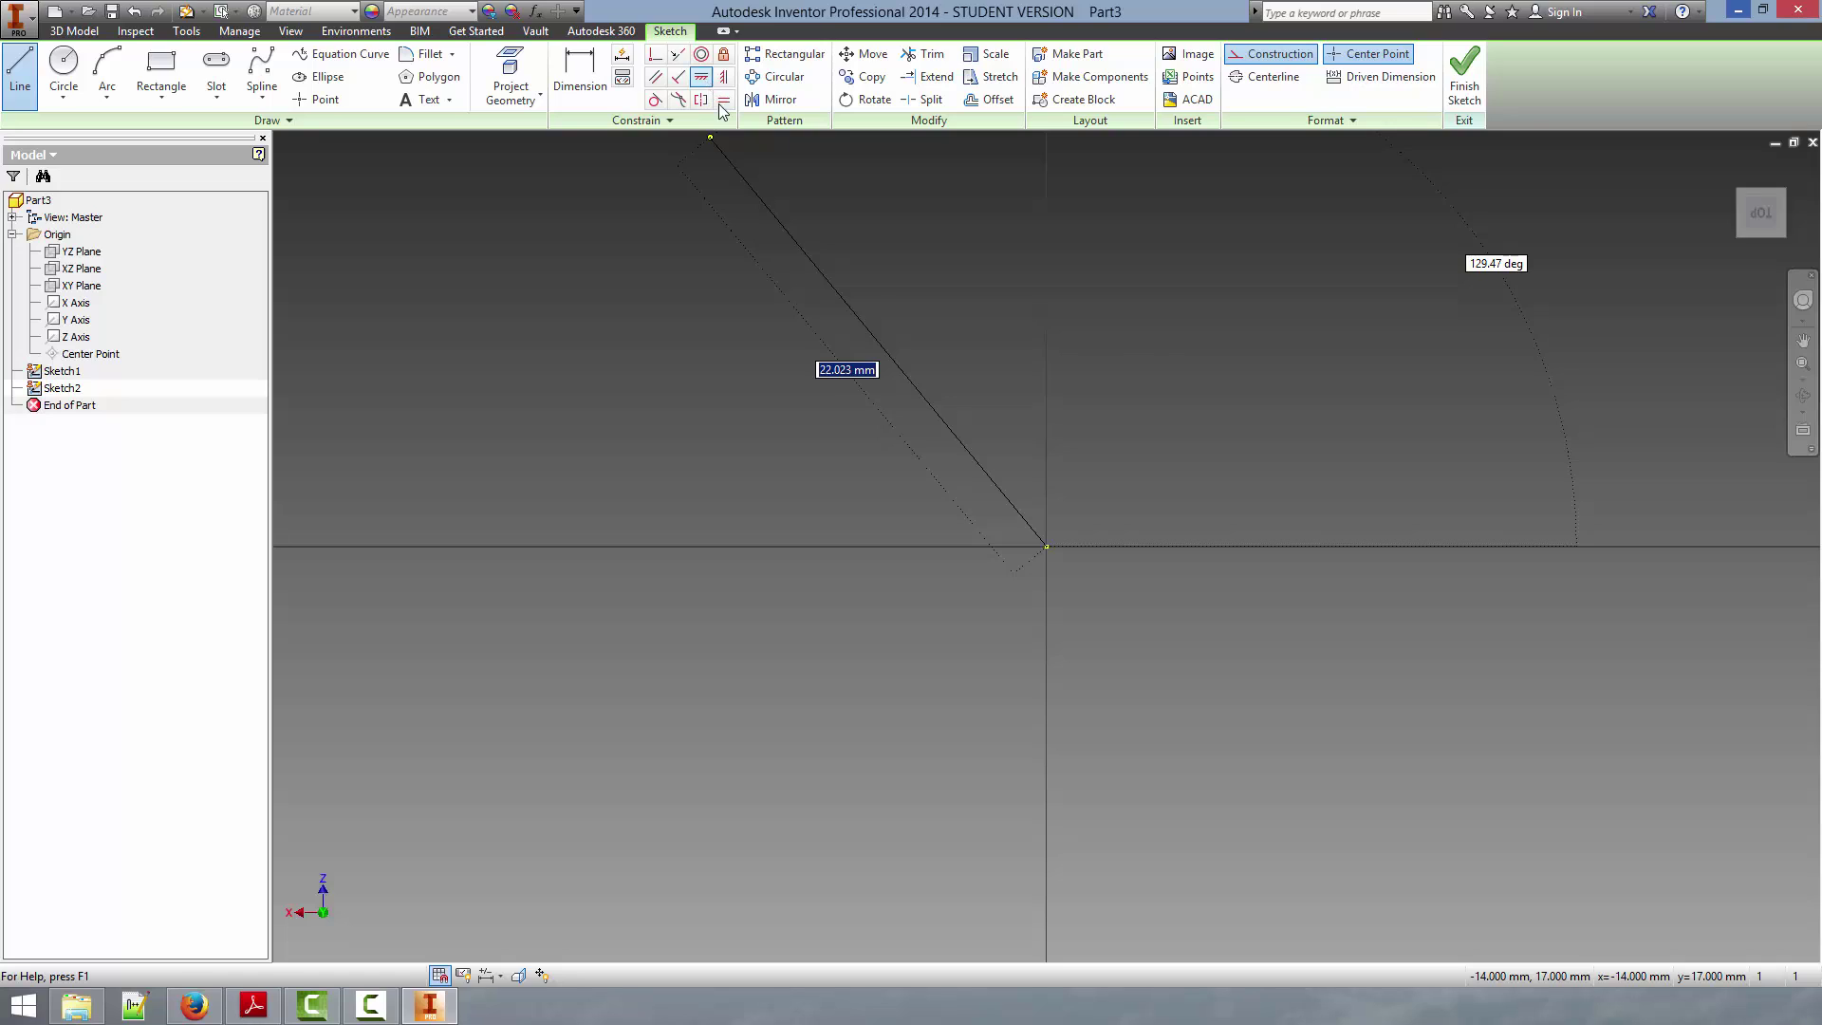
pyautogui.press('Escape')
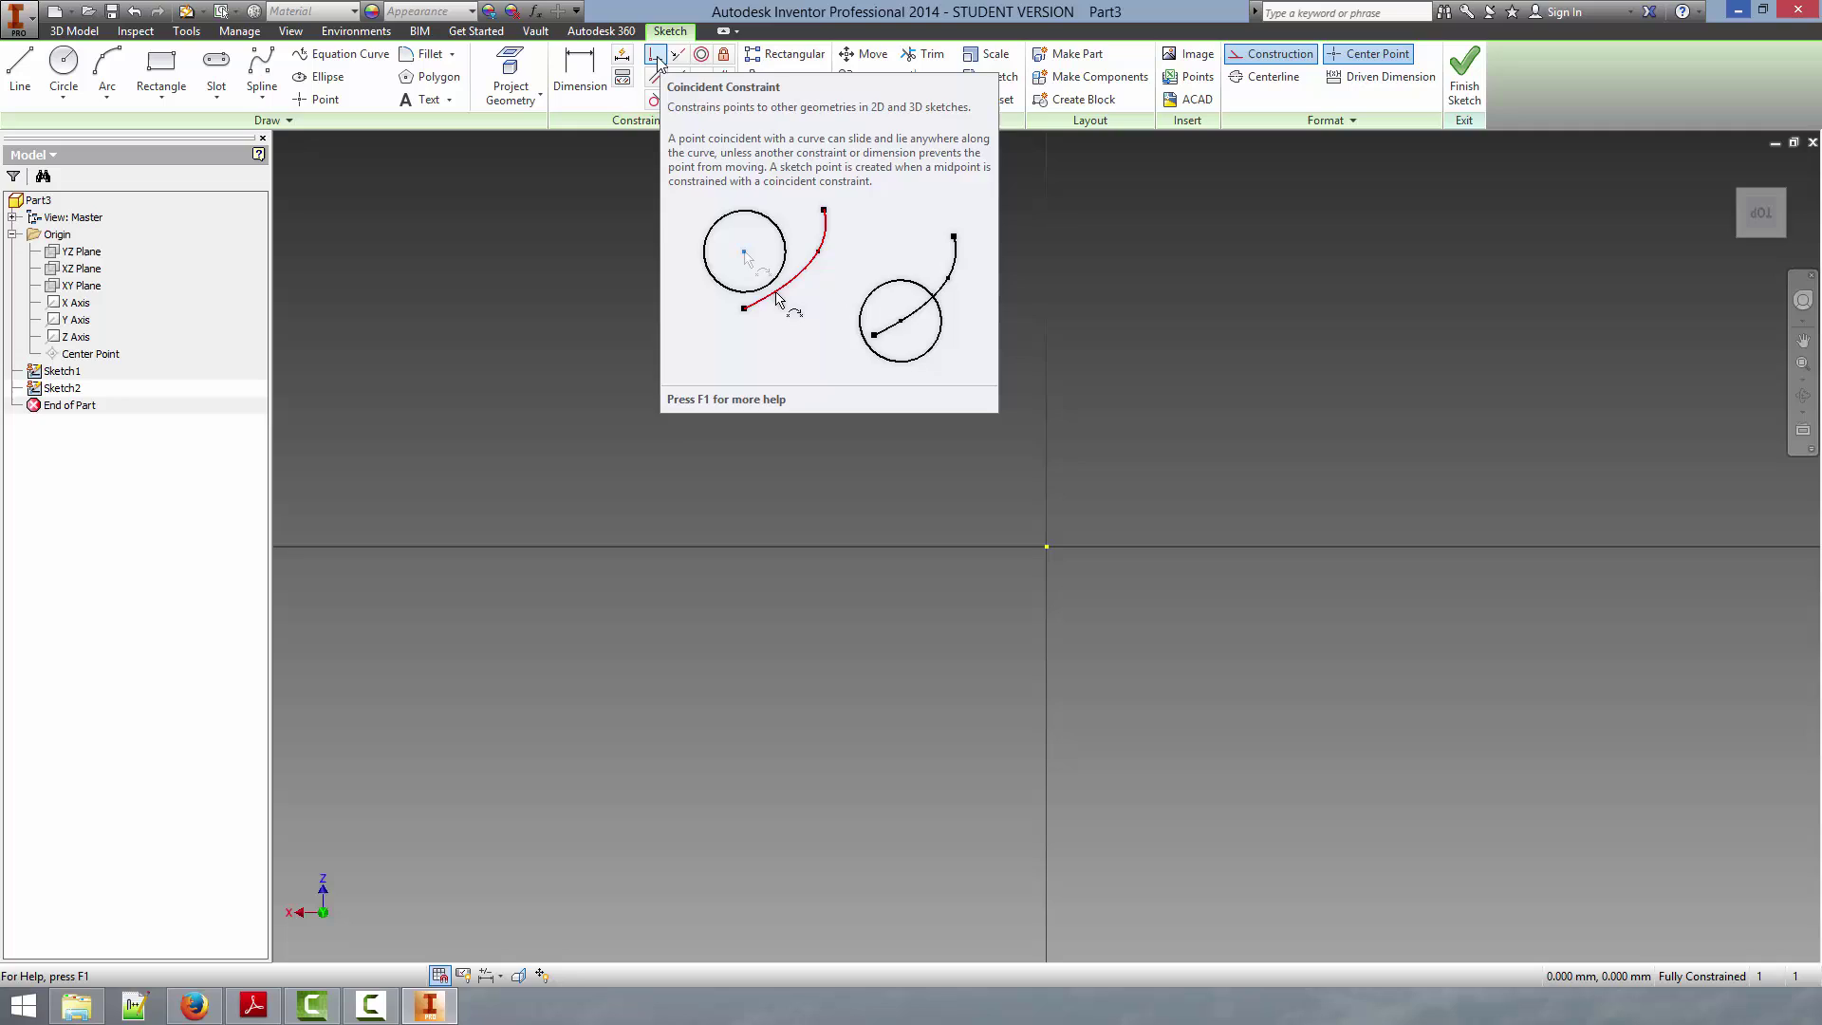
pyautogui.click(9, 67)
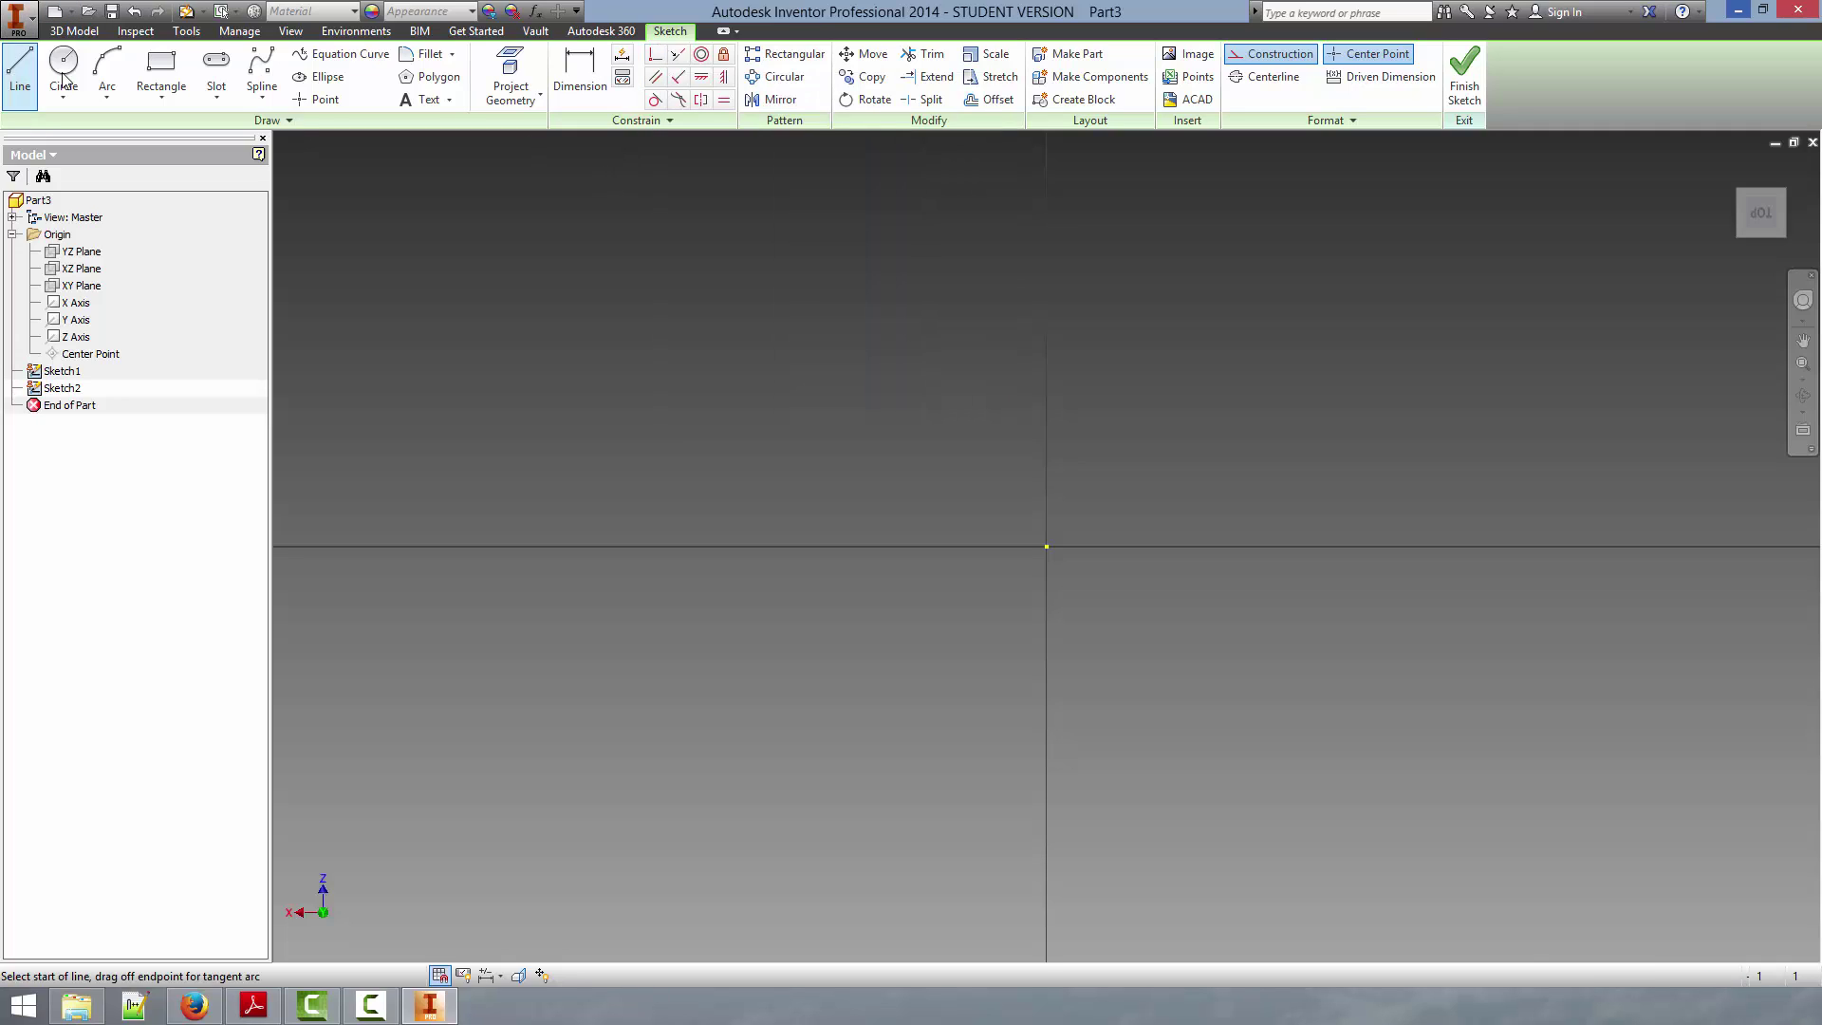
pyautogui.click(1045, 546)
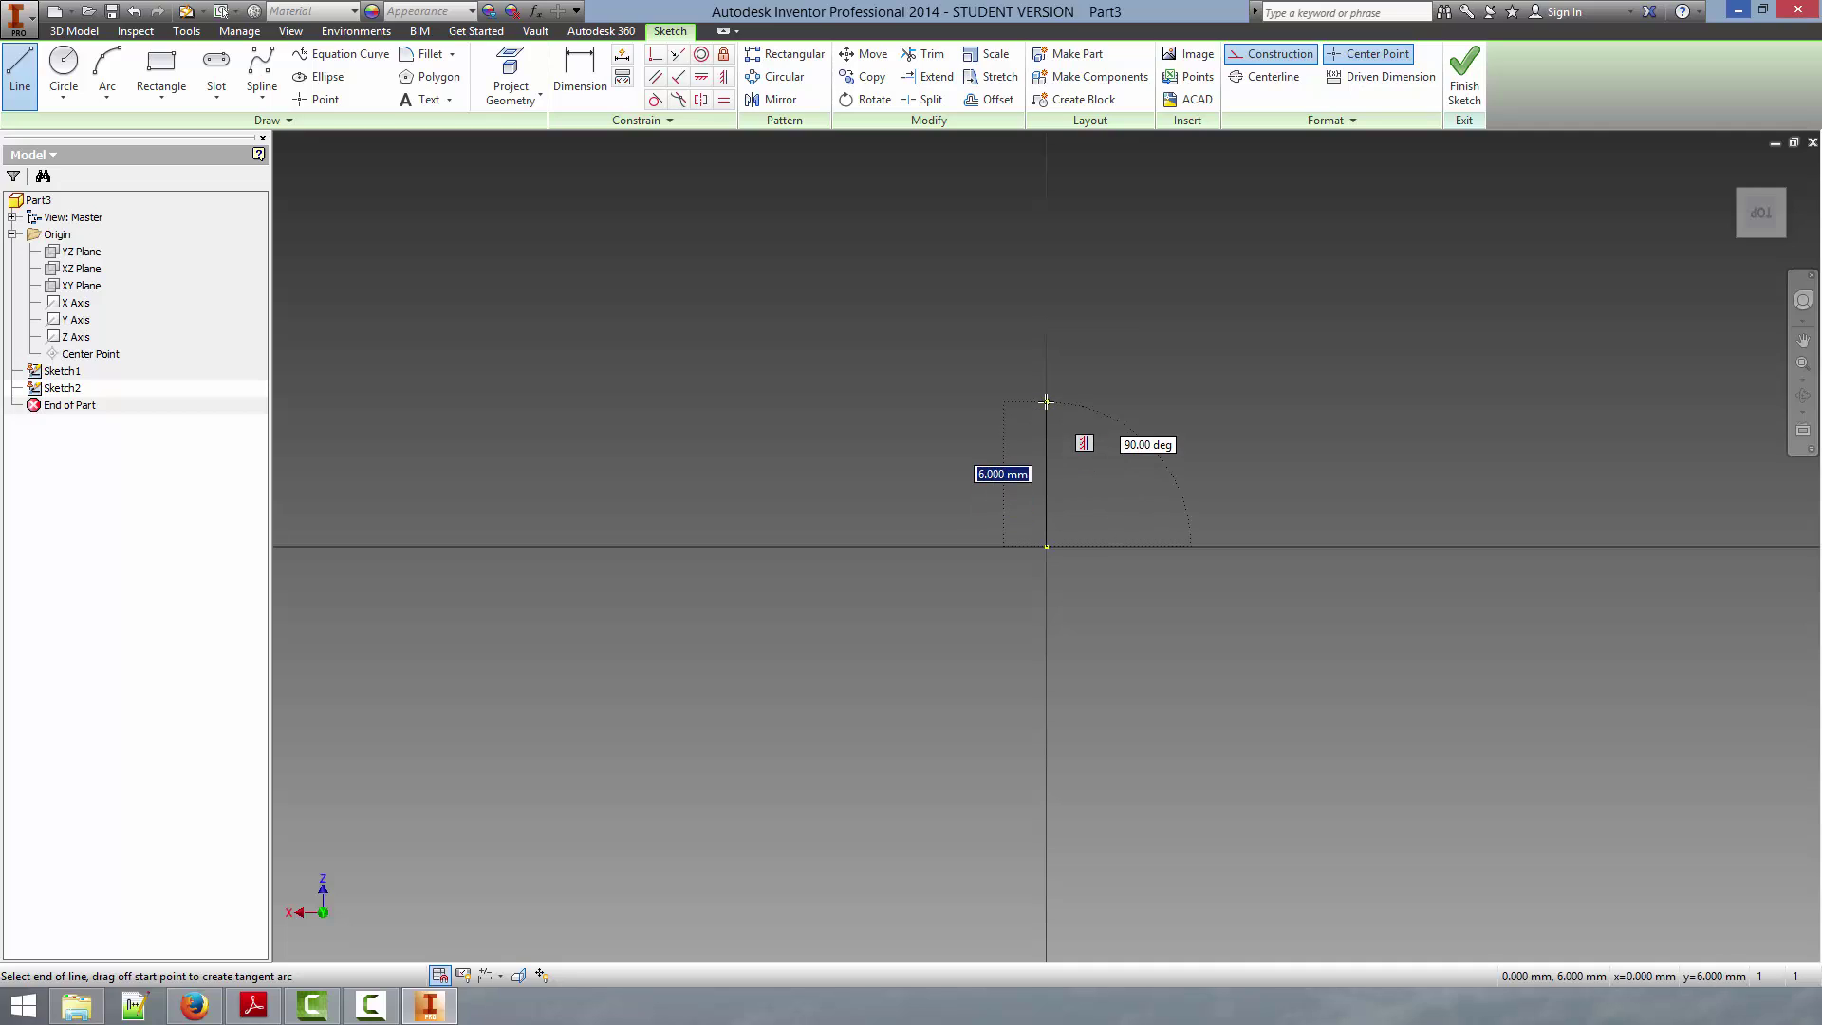
pyautogui.write('5')
pyautogui.press('Return')
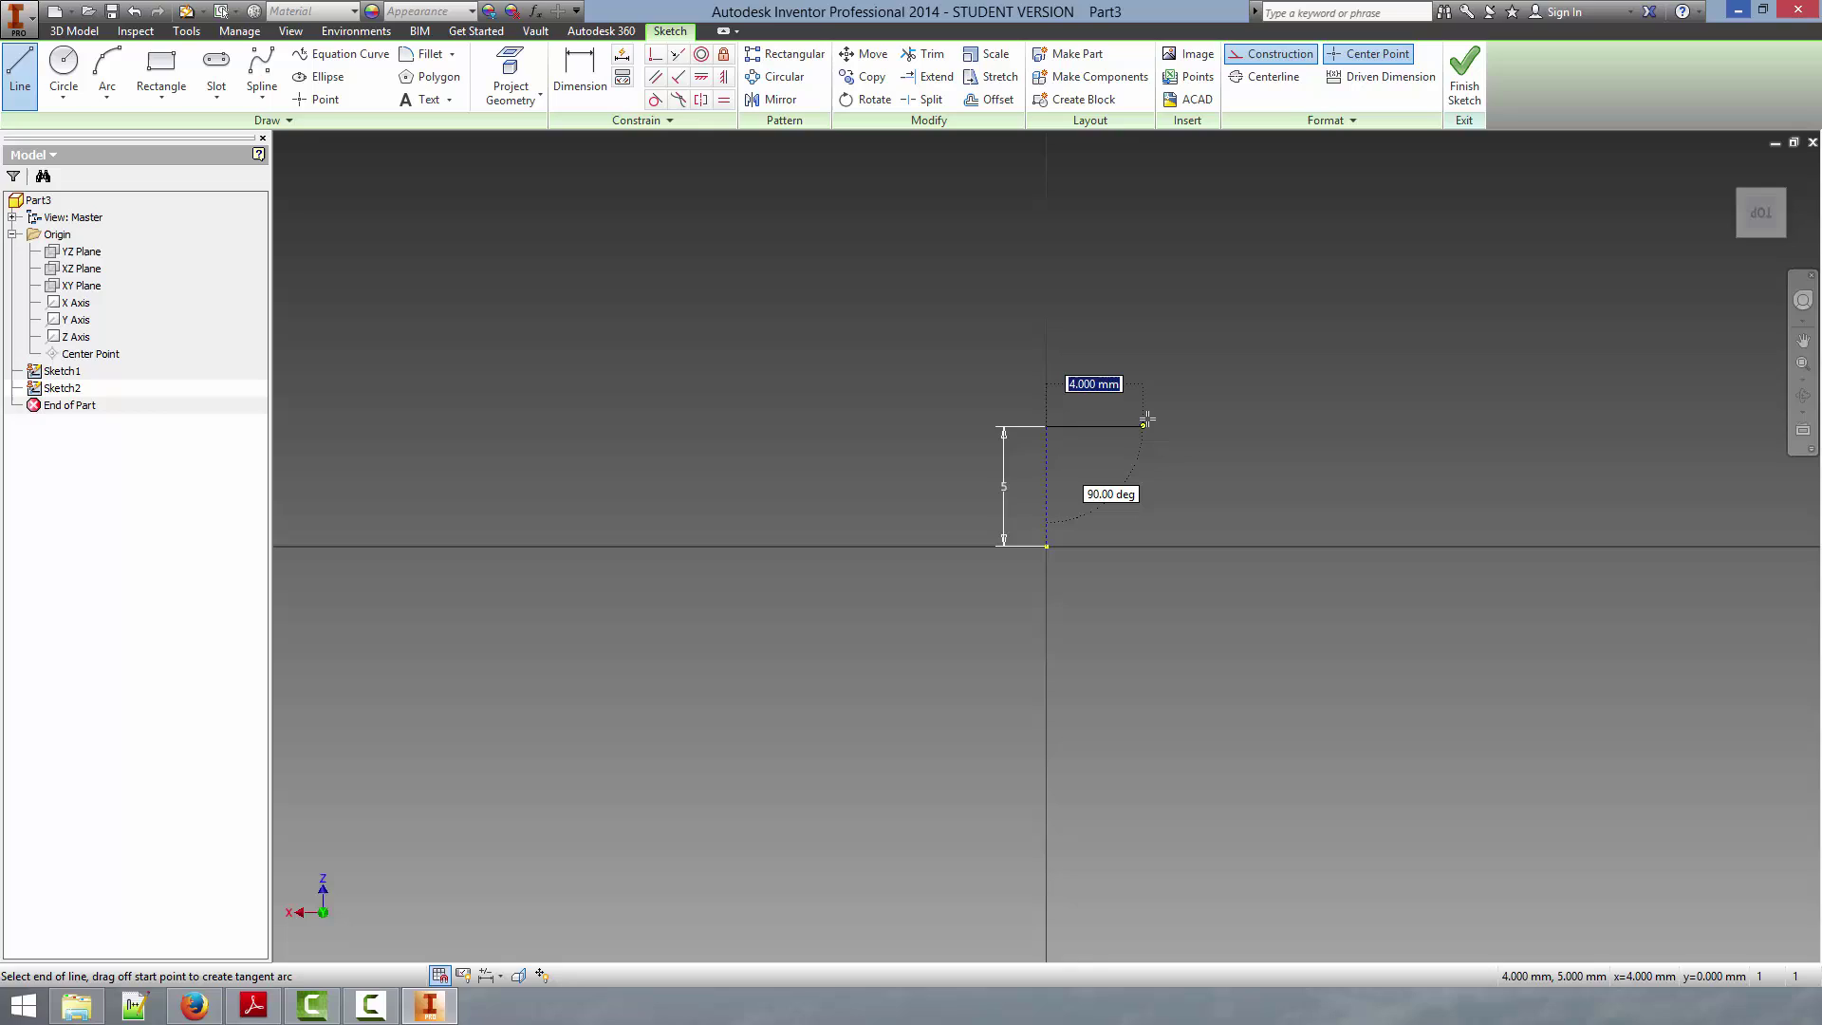
pyautogui.press('Escape')
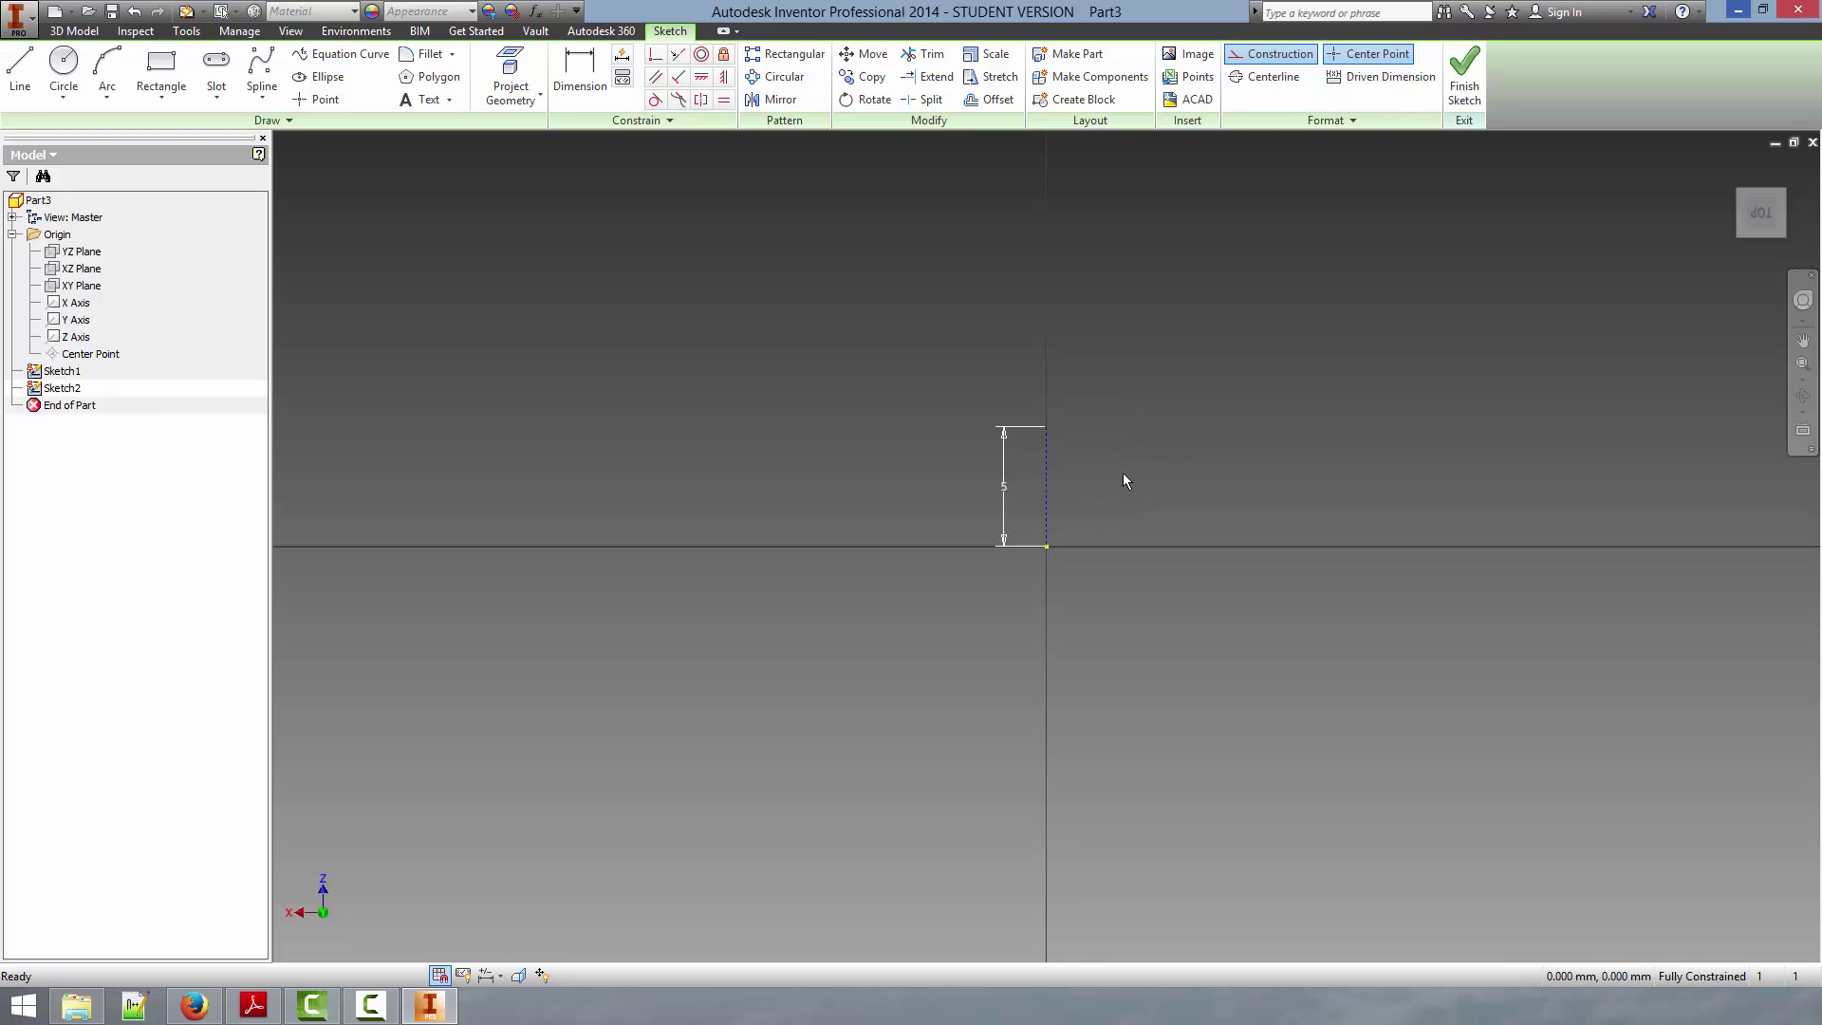
pyautogui.scroll(3, 1074, 486)
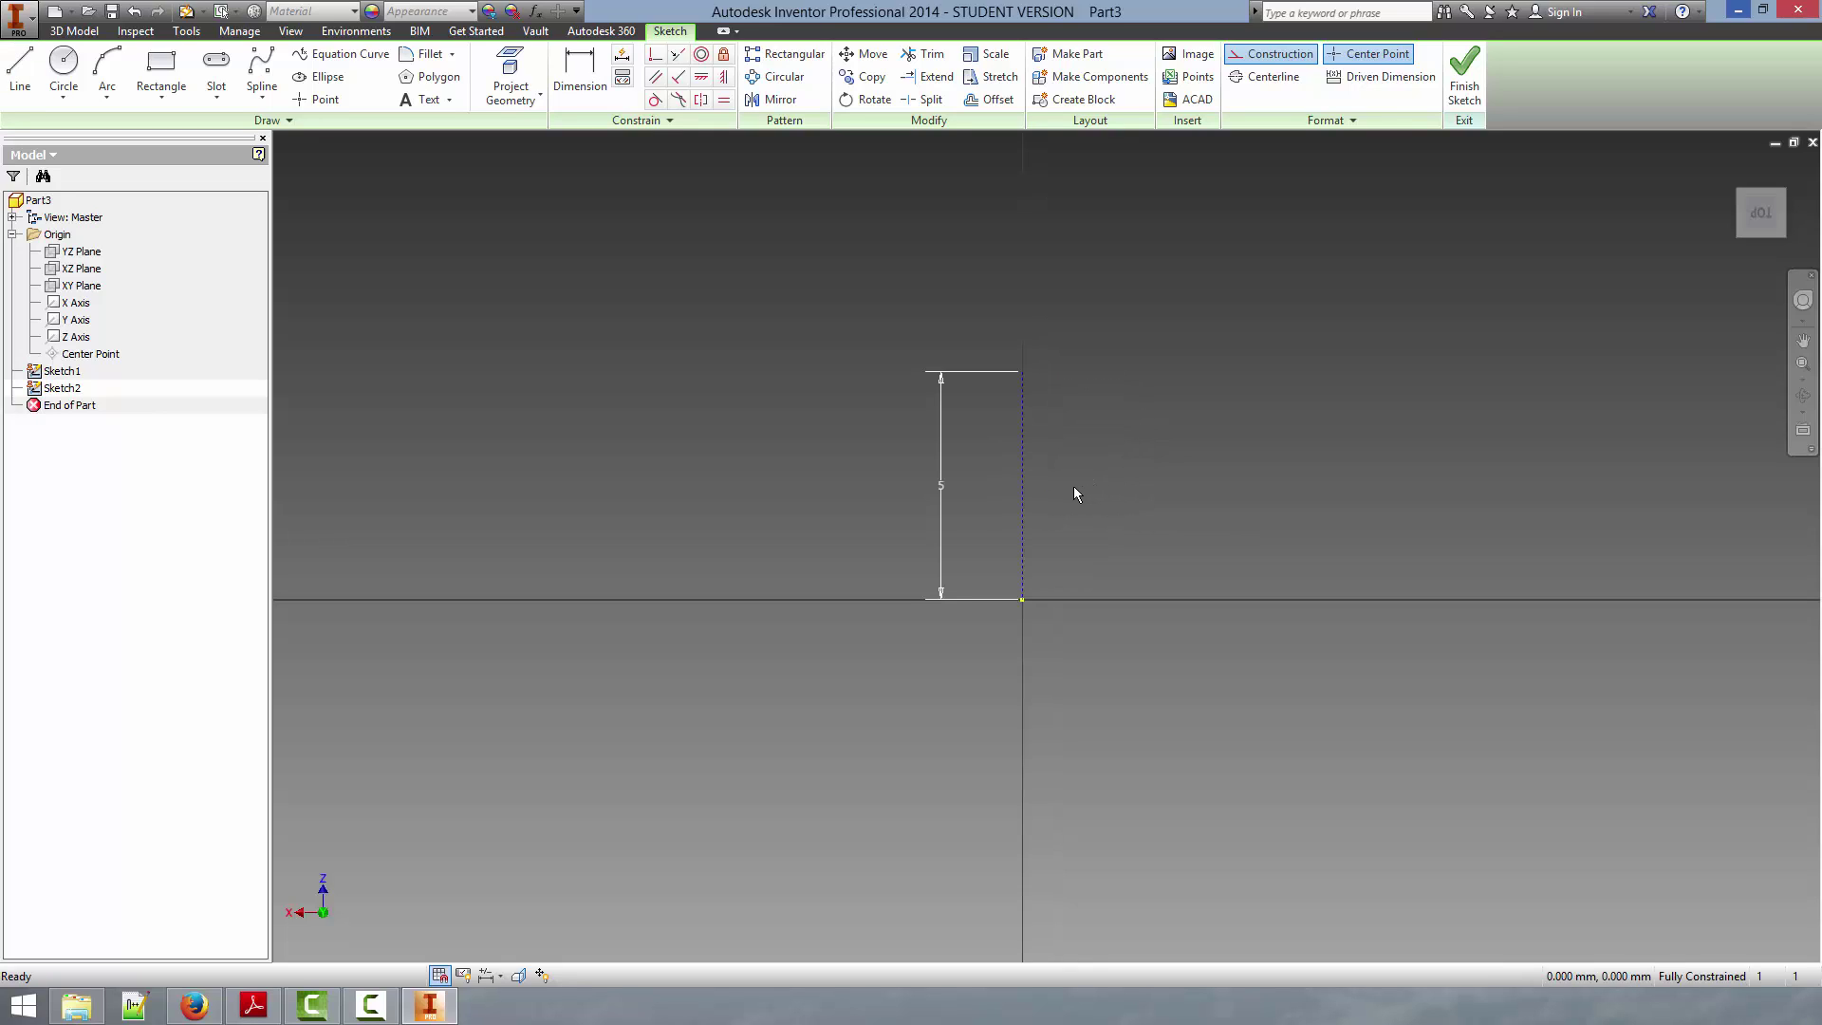
# - With construction mode off, draw concentric circles of 5 mm and 2.5 mm diameter centred on the construction line's upper end
pyautogui.press('Escape')
pyautogui.click(1024, 436)
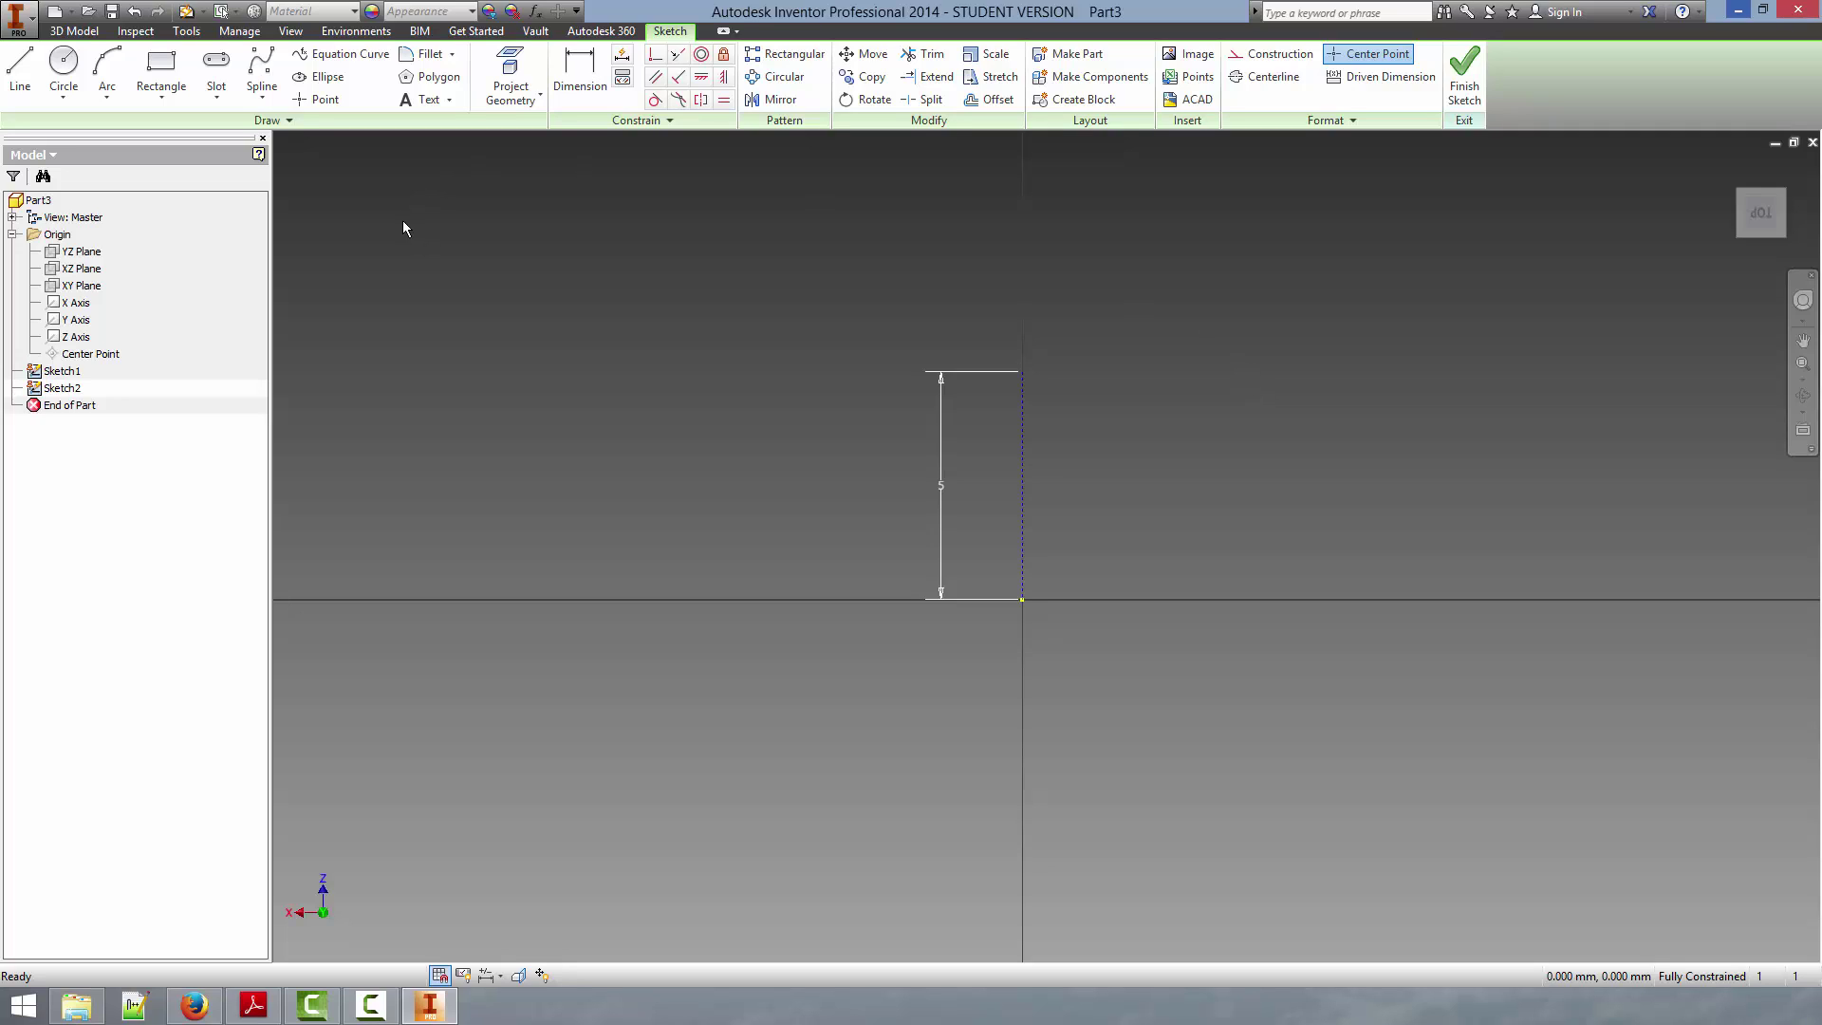
pyautogui.click(64, 65)
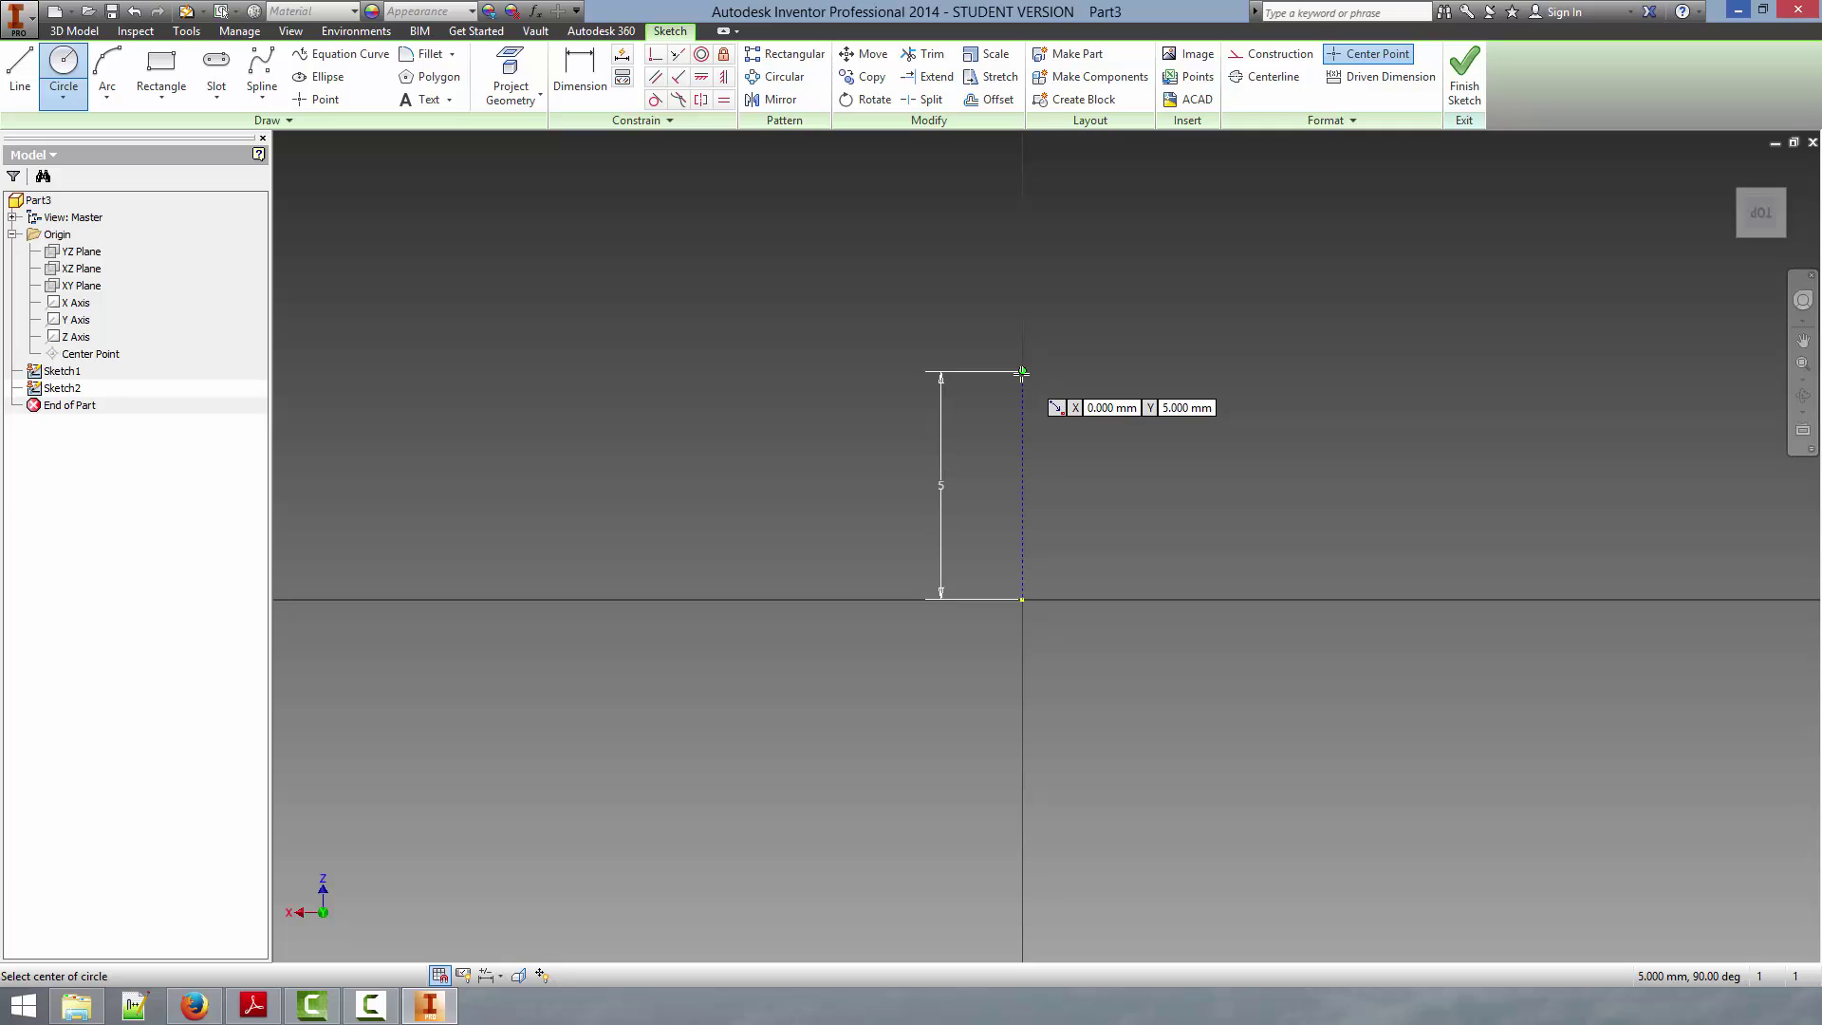
pyautogui.click(1022, 372)
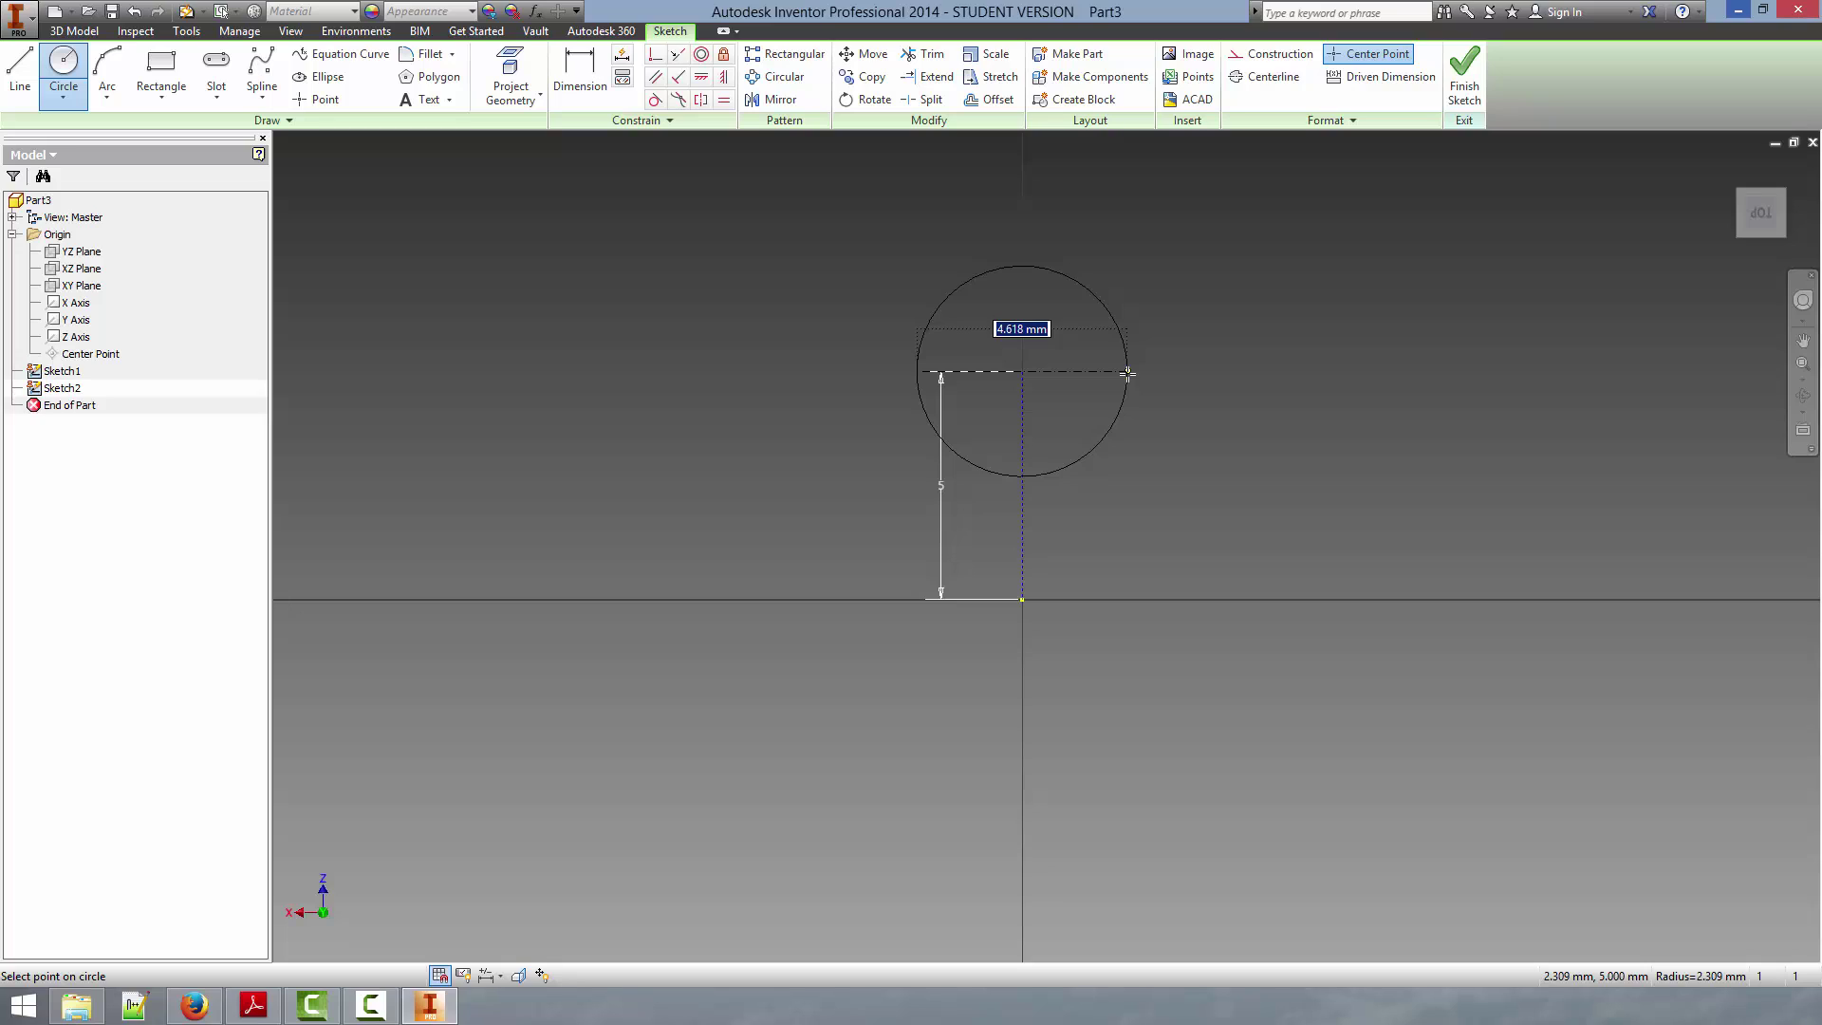
pyautogui.write('5')
pyautogui.press('Return')
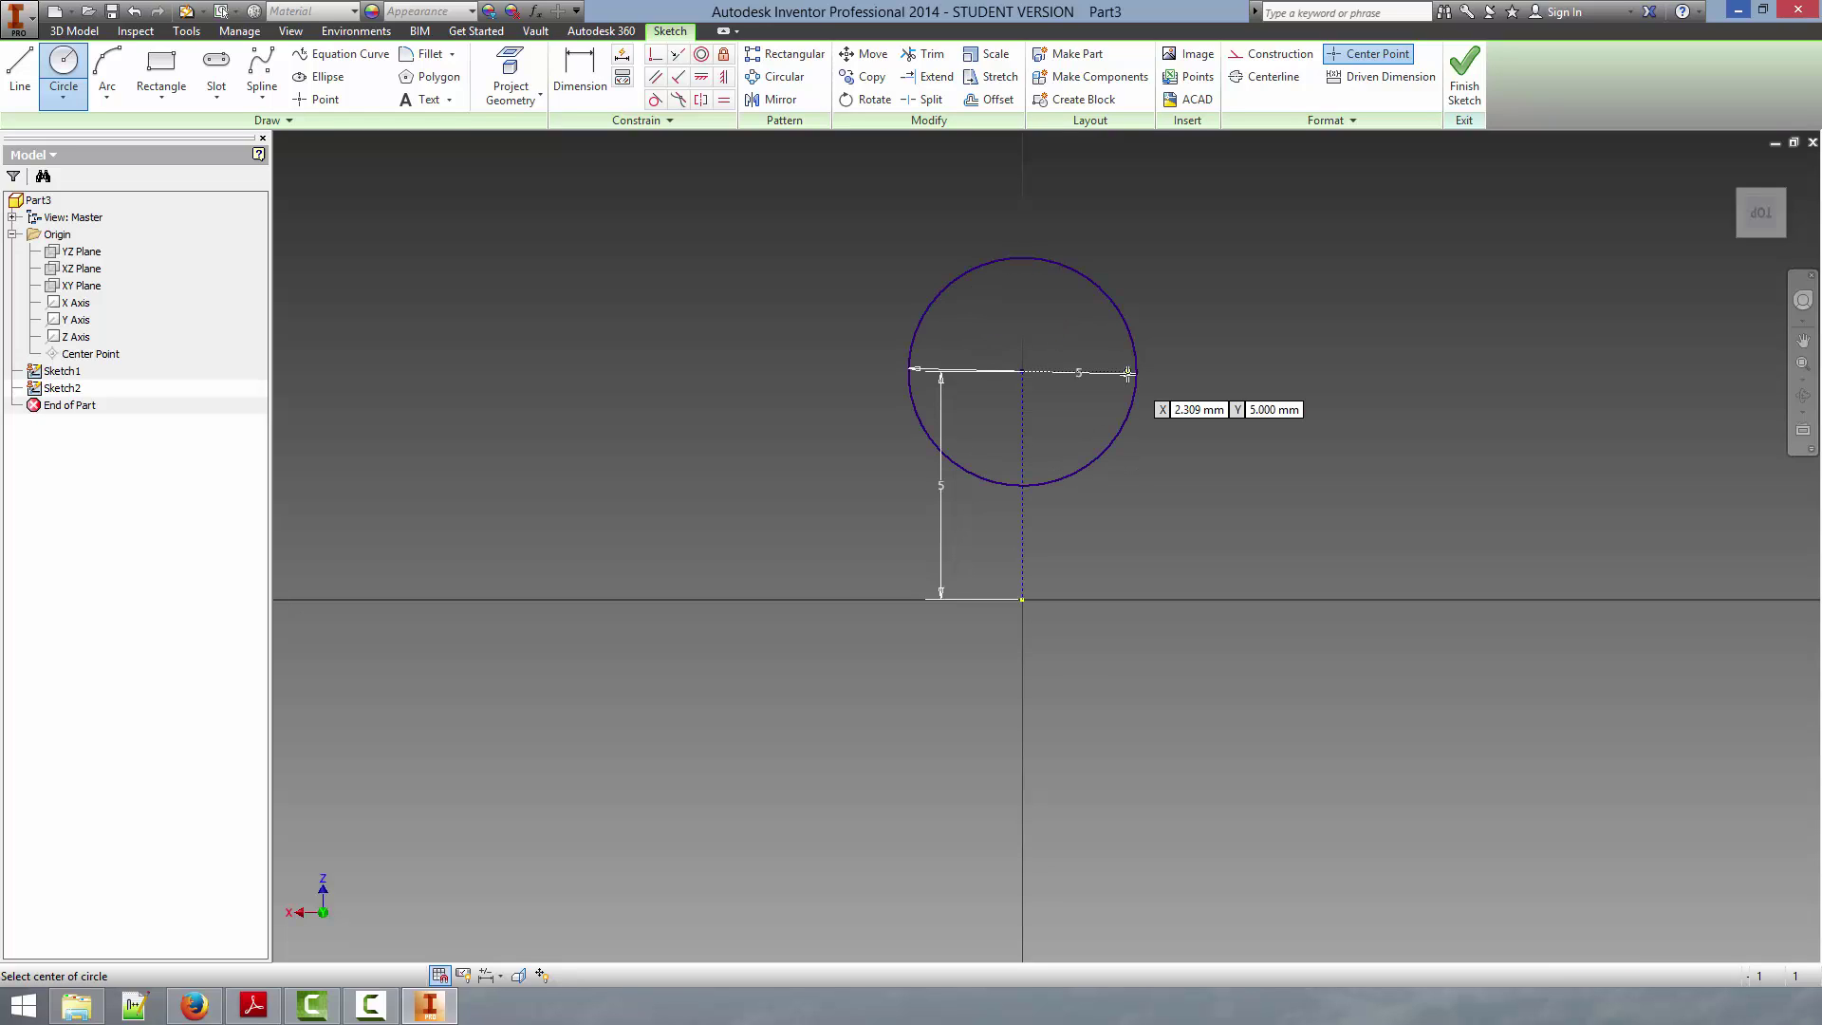
pyautogui.click(1022, 371)
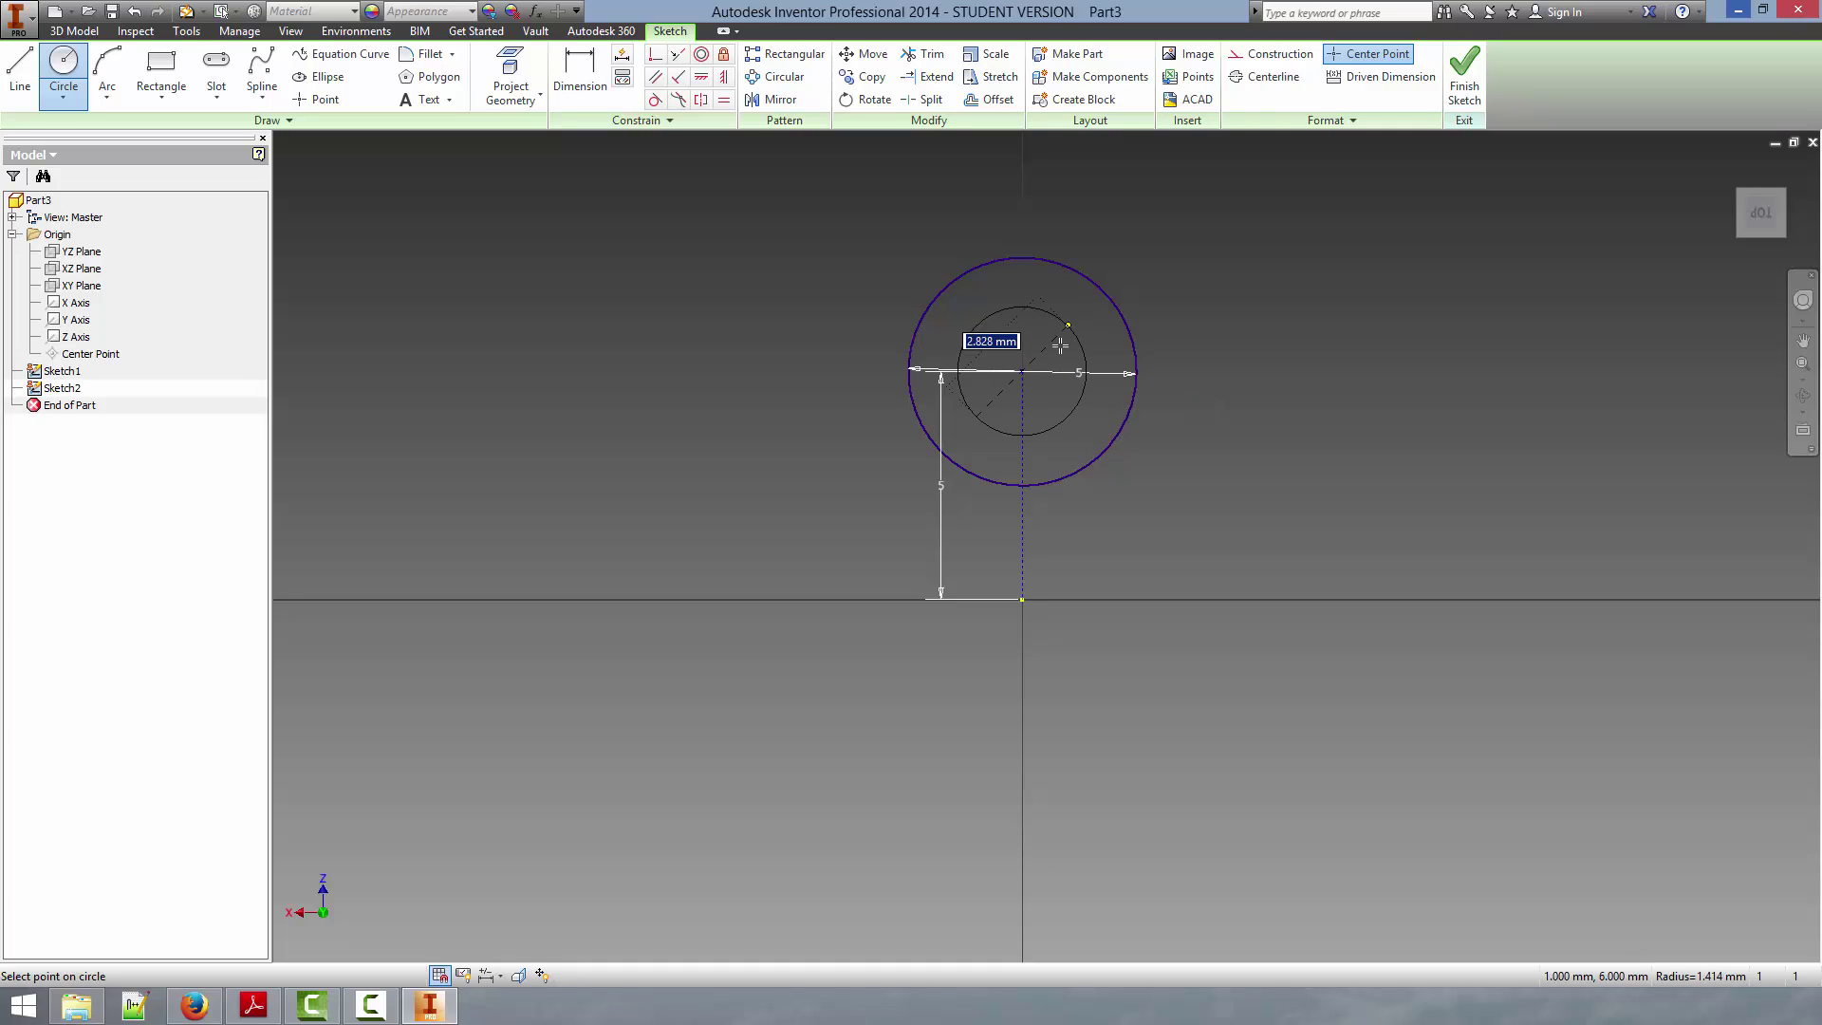
pyautogui.write('2.5')
pyautogui.press('Return')
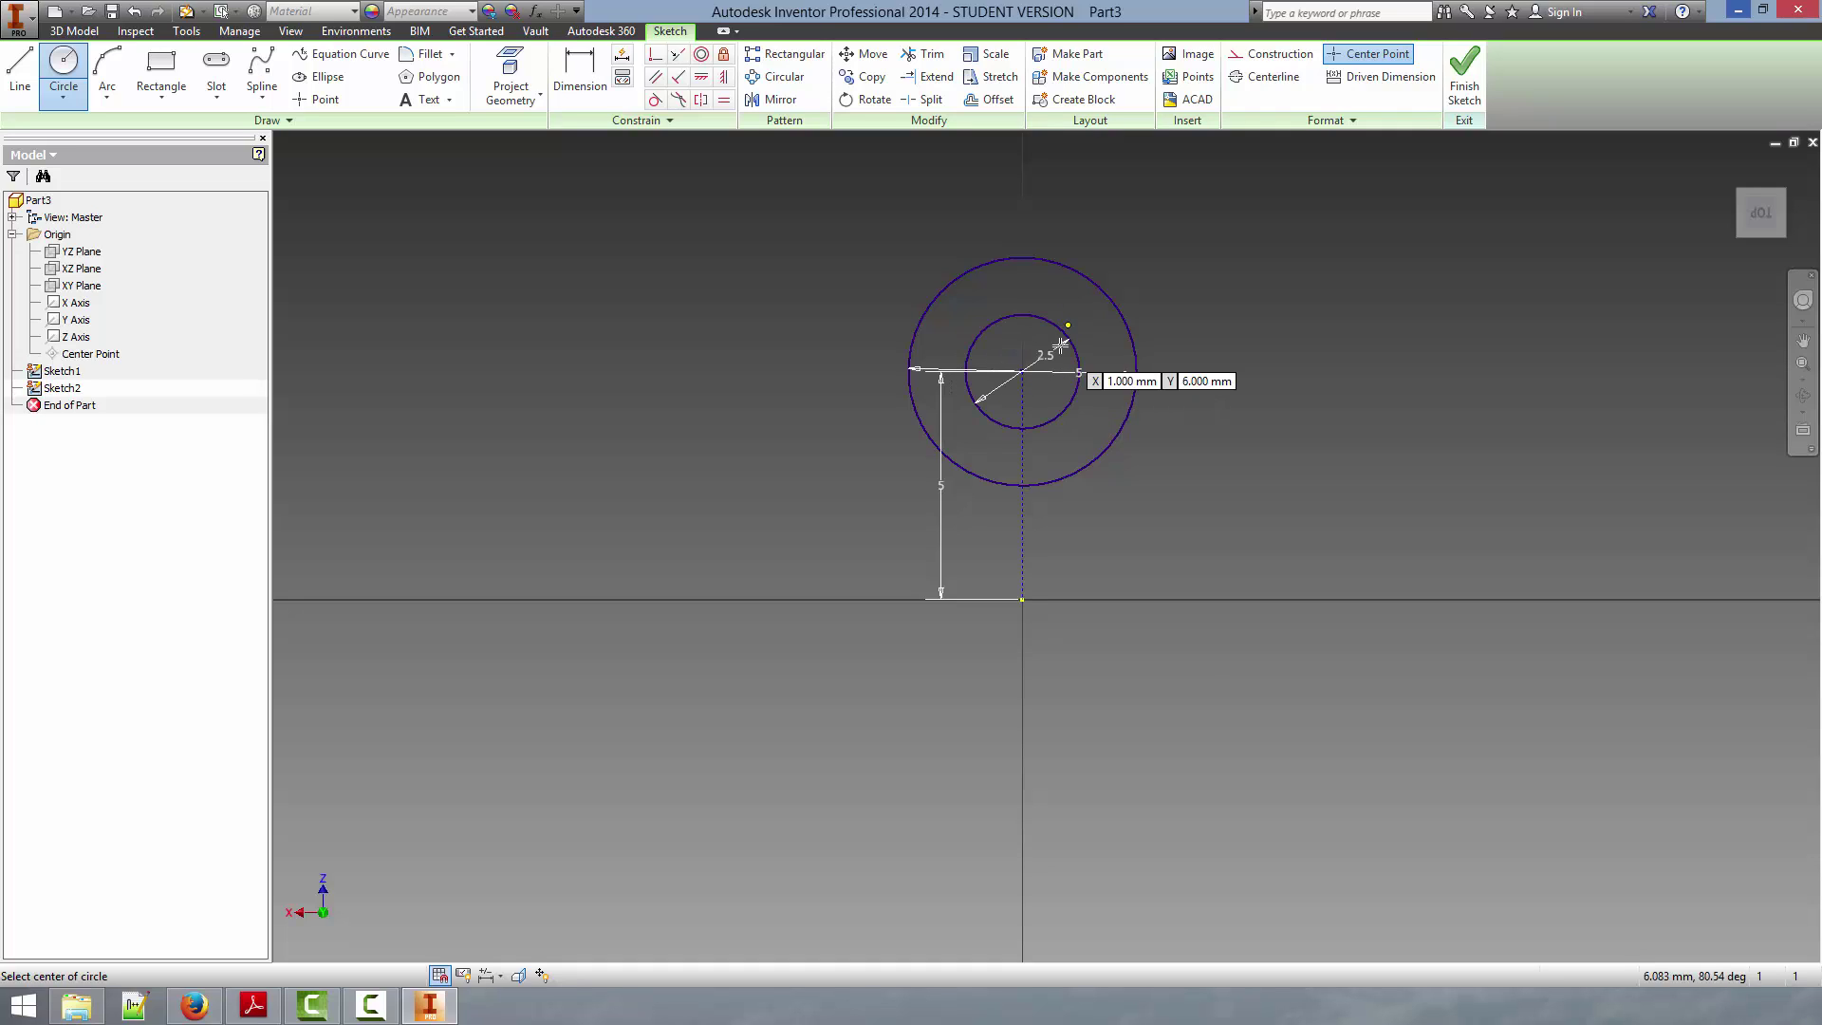
# - Draw a 2 mm diameter circle centred on the origin
pyautogui.click(1022, 597)
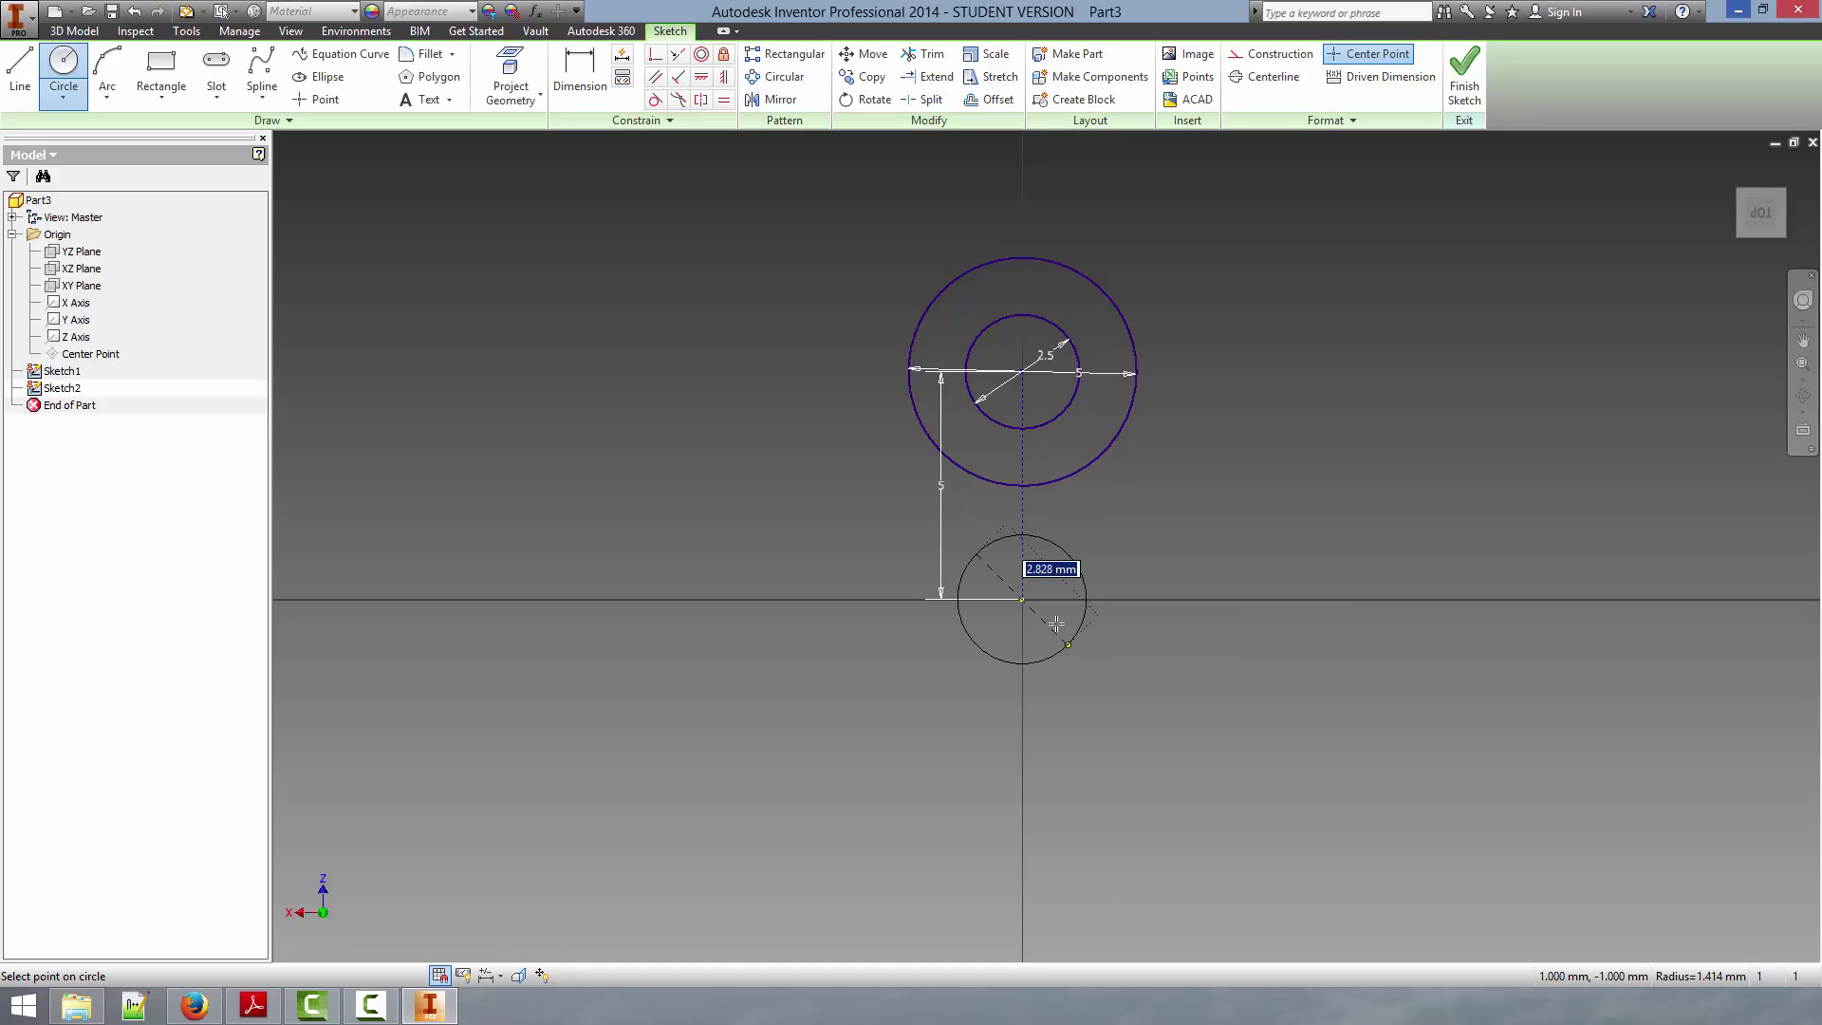
pyautogui.write('2')
pyautogui.press('Return')
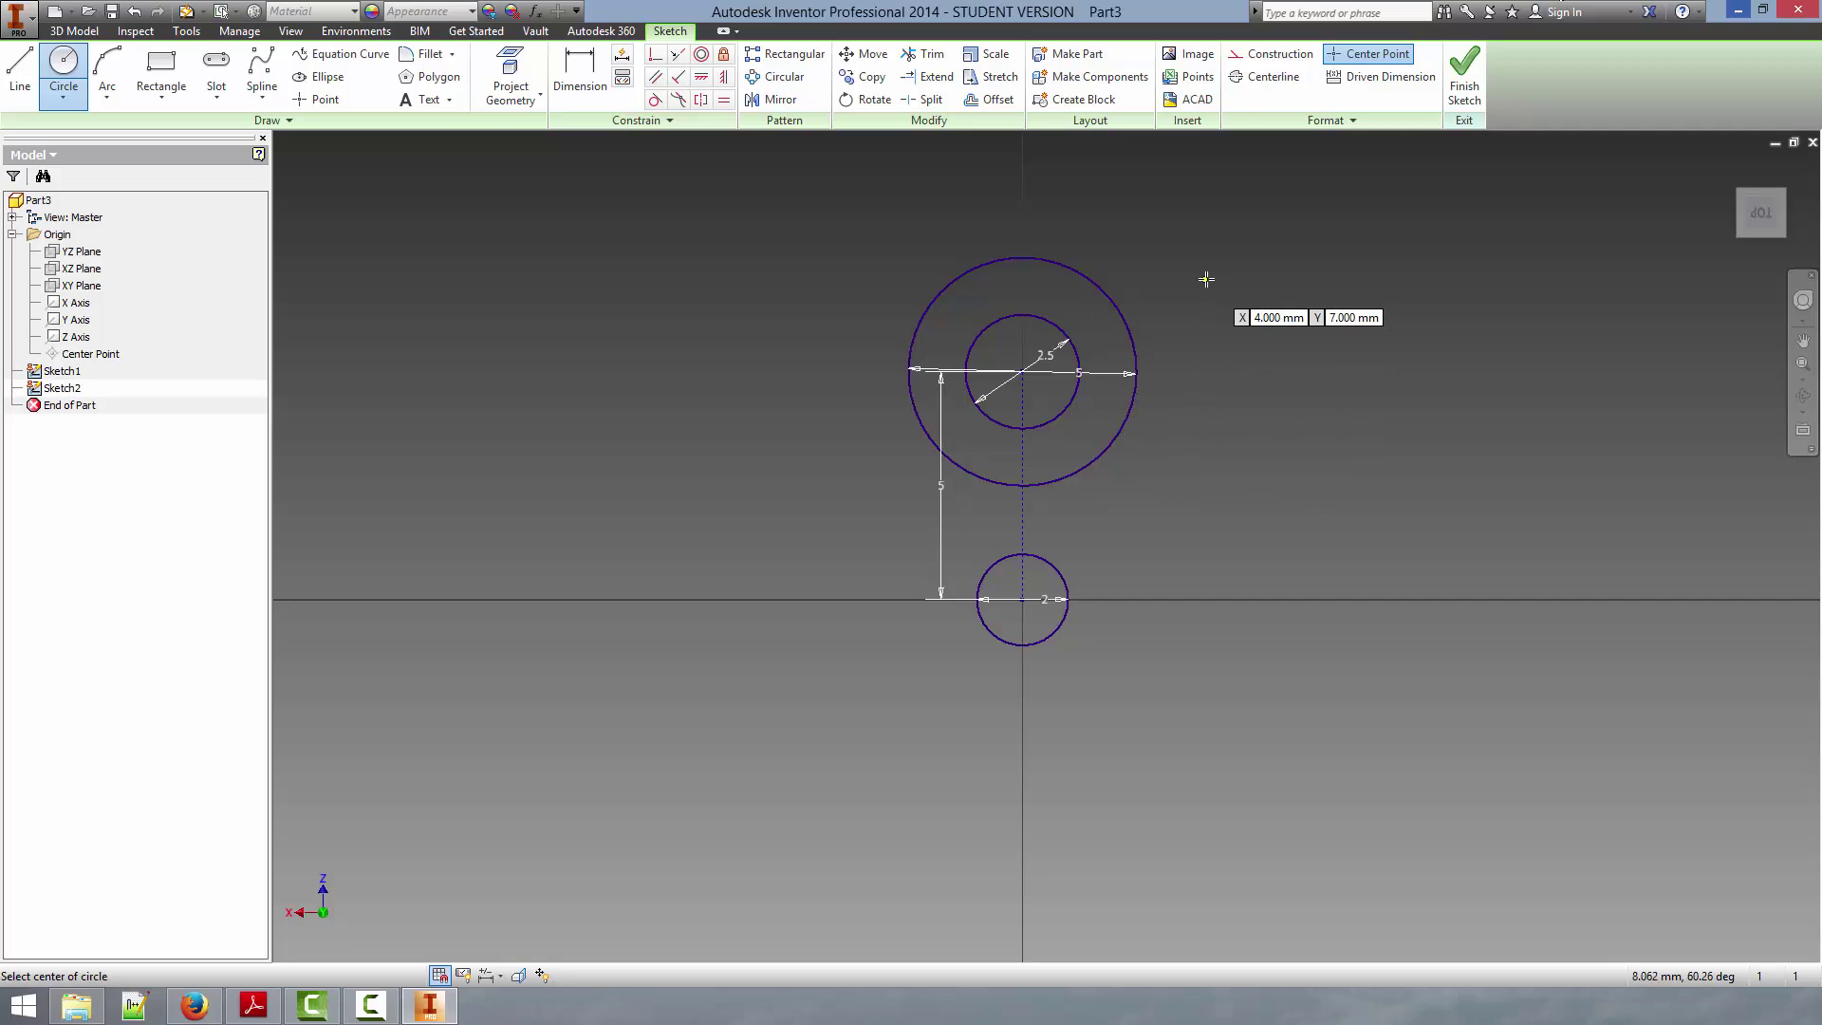
pyautogui.press('Escape')
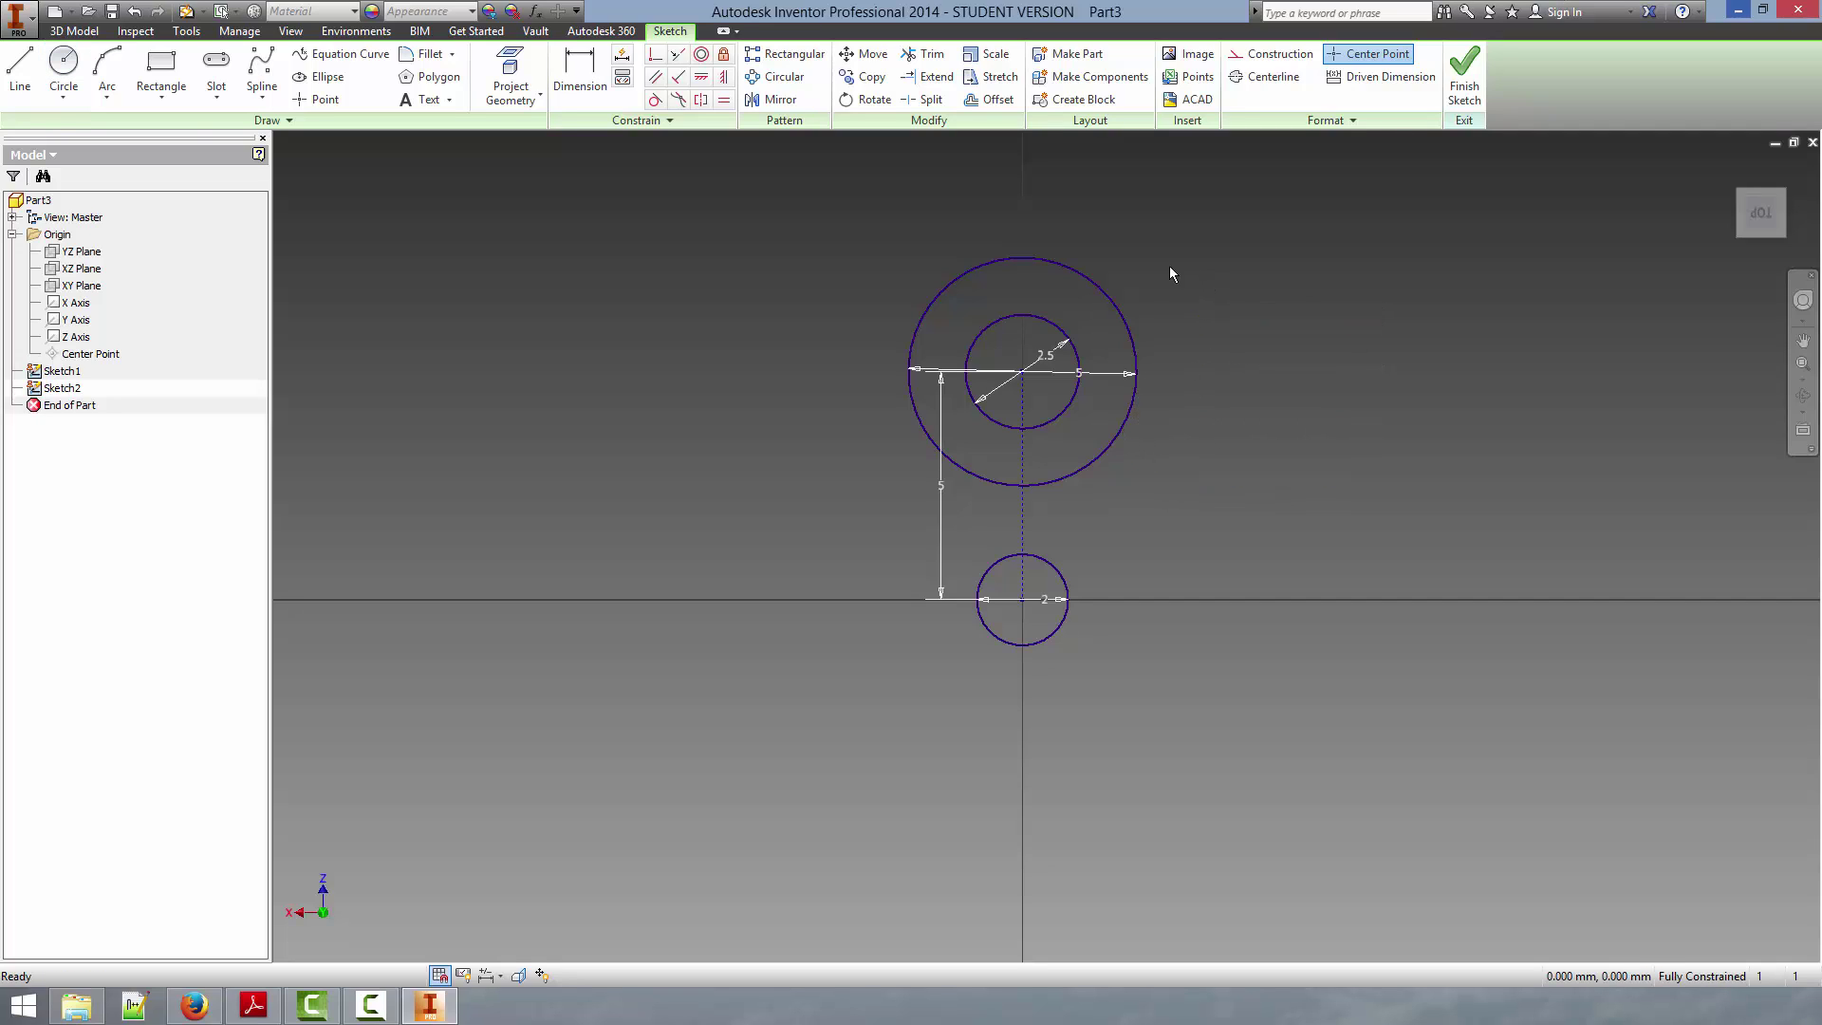
# - Connect the 5 mm and 2 mm circles with a straight line on each side, joining their outermost side points
pyautogui.click(19, 68)
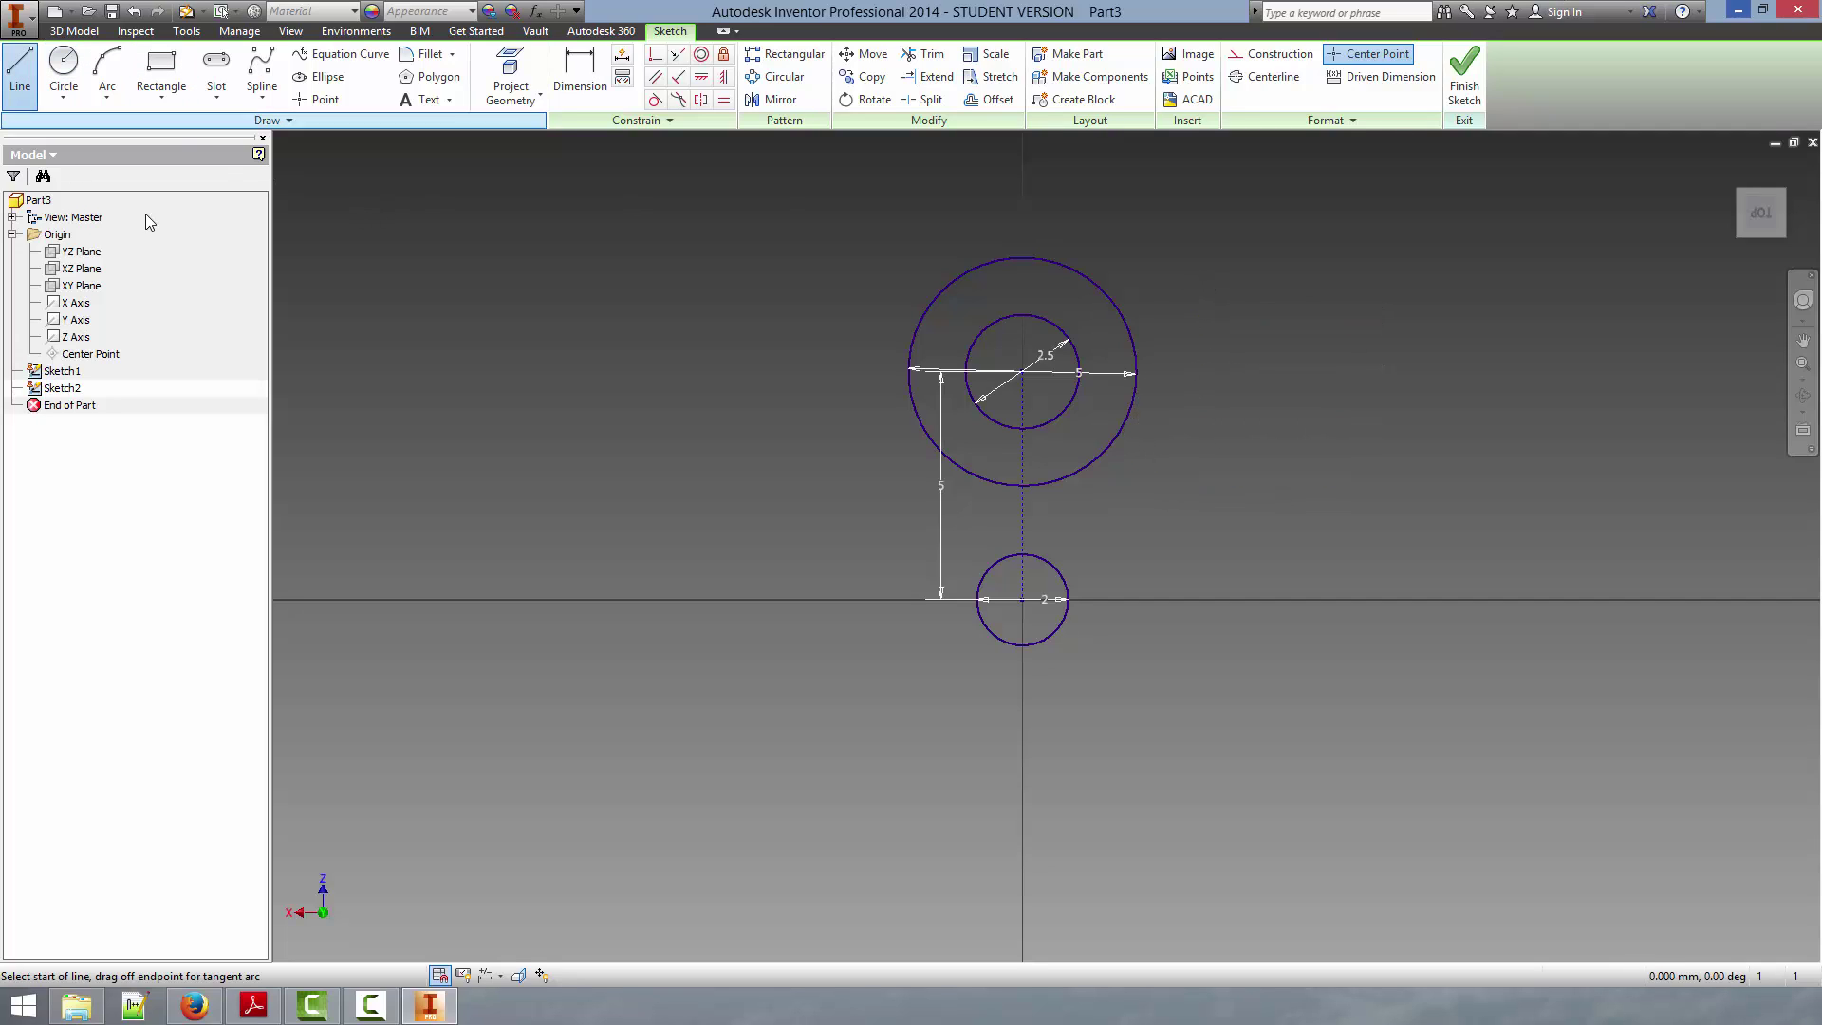
pyautogui.click(1135, 371)
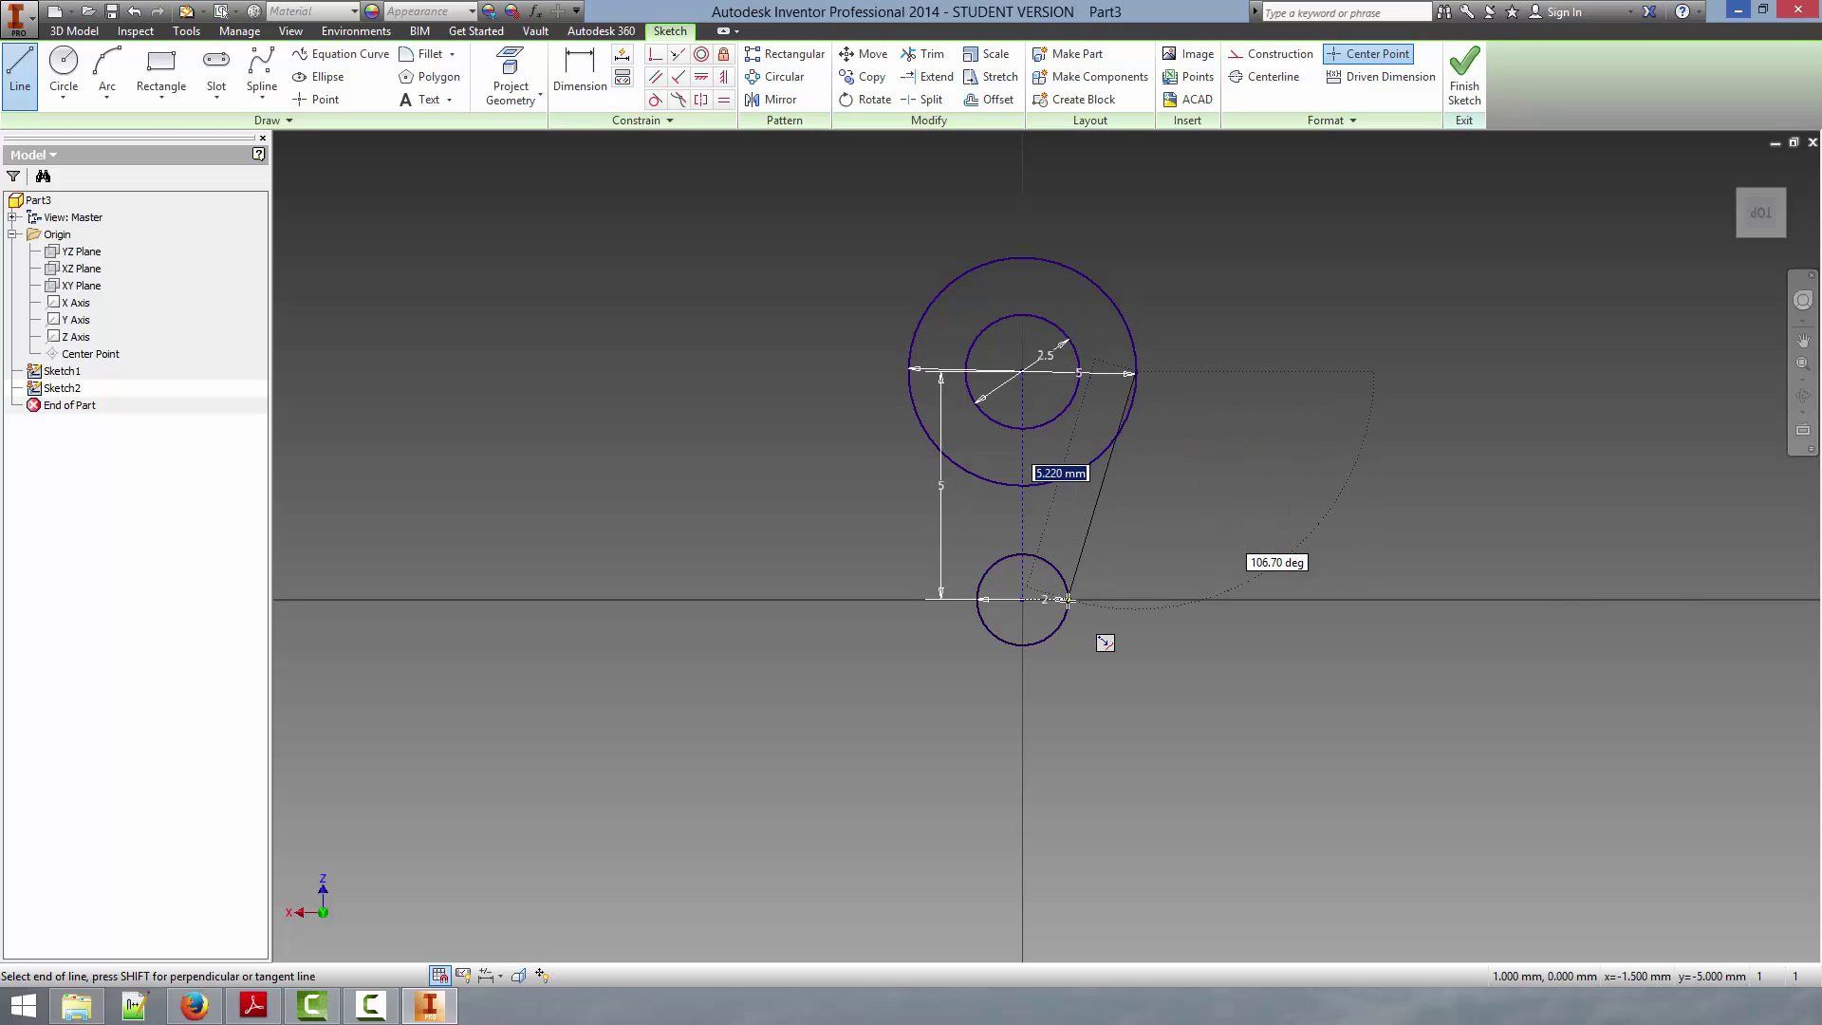
pyautogui.doubleClick(1066, 598)
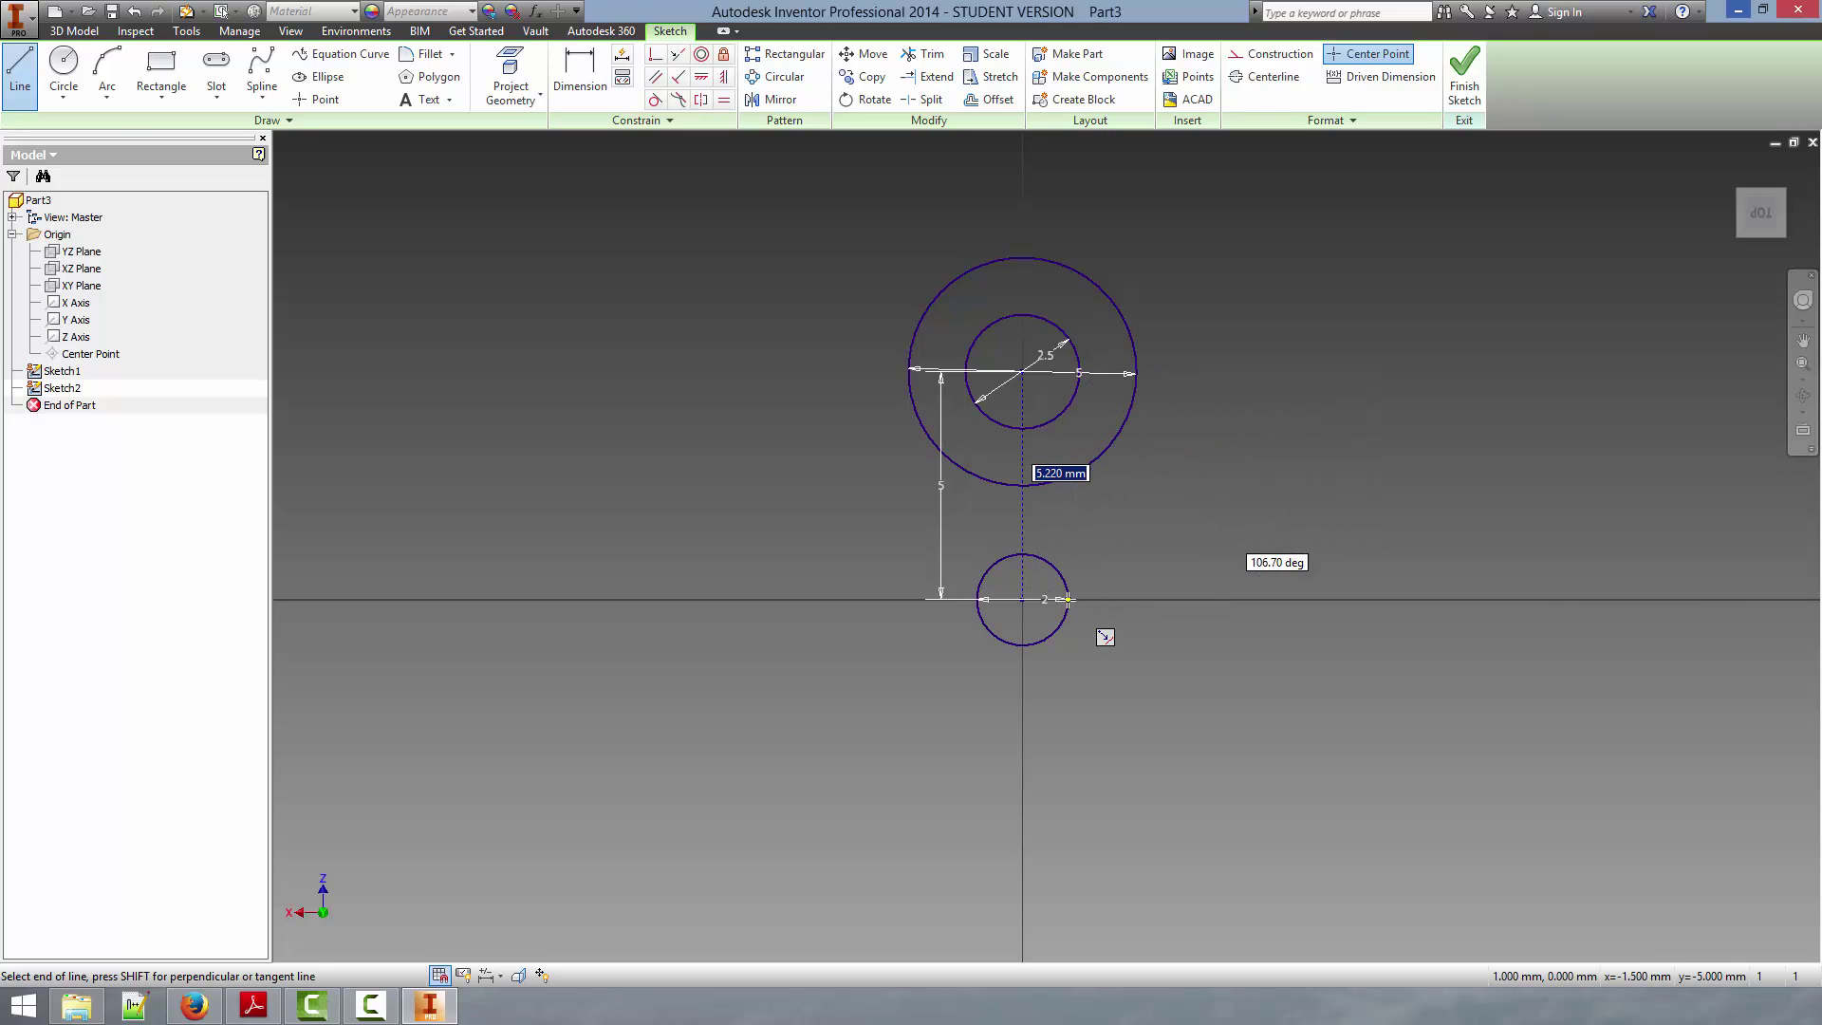
pyautogui.click(909, 371)
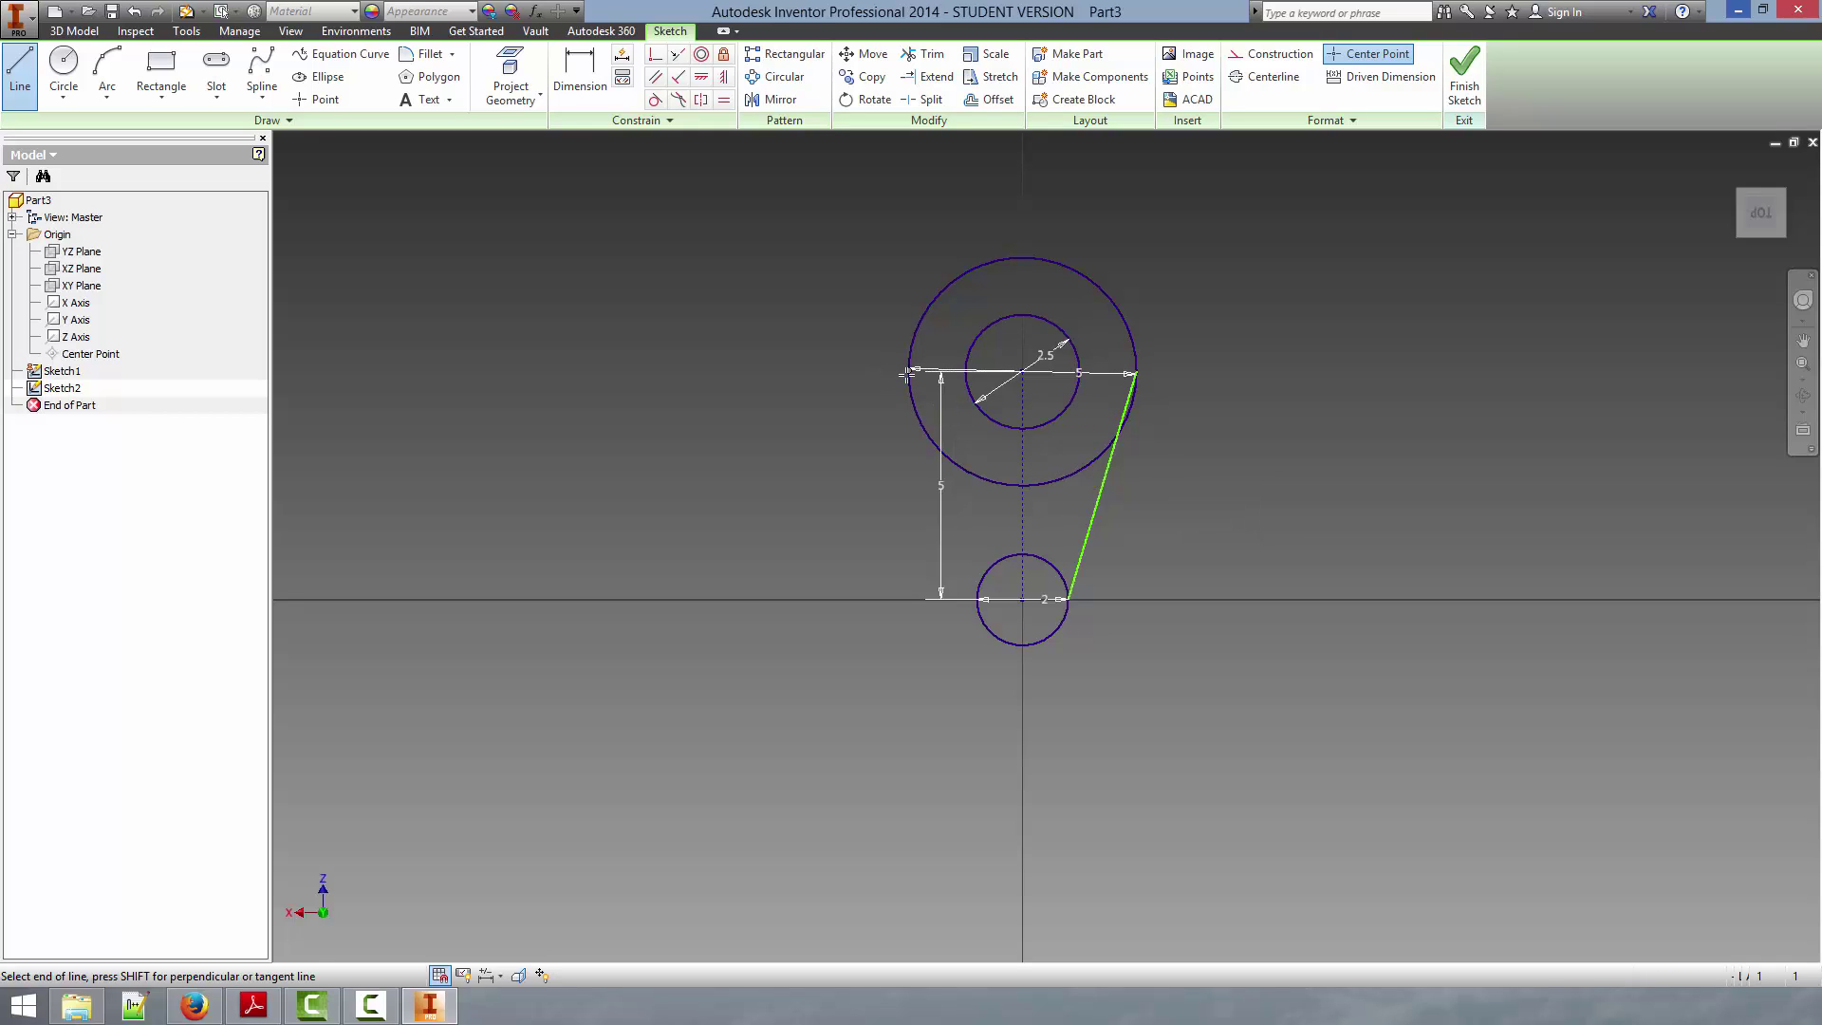
pyautogui.doubleClick(975, 598)
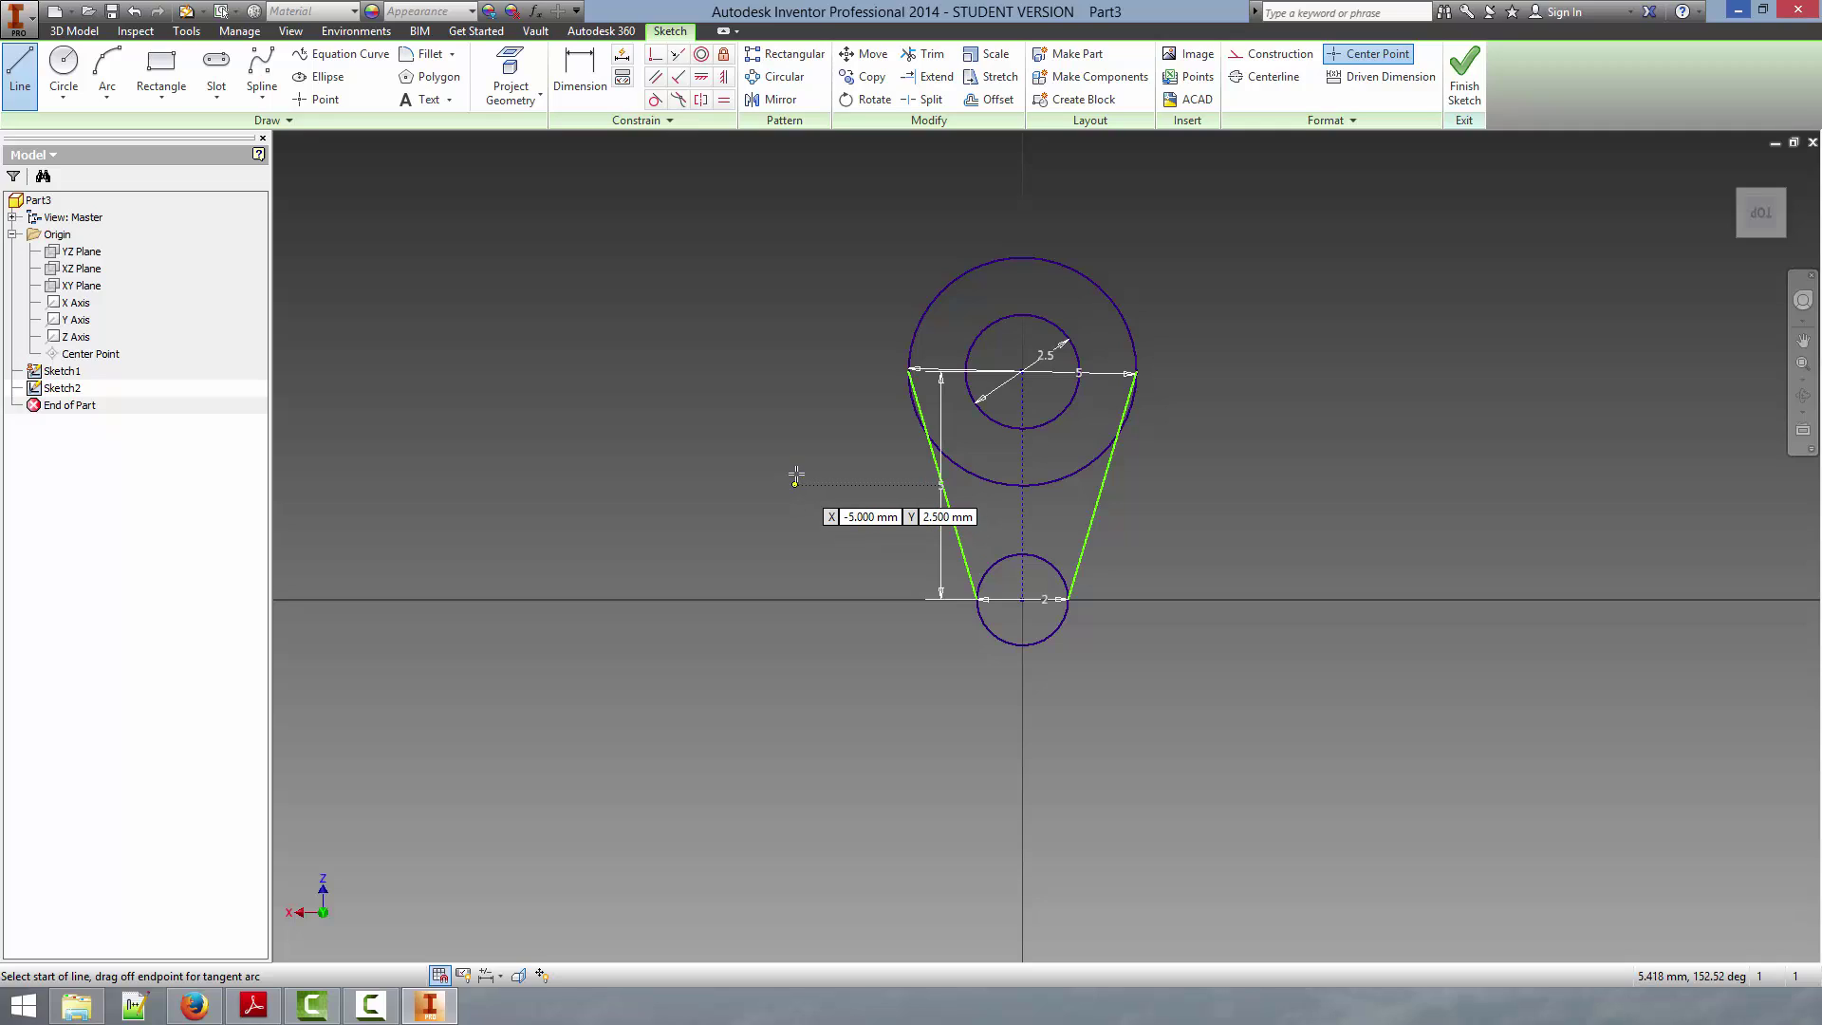
pyautogui.press('Escape')
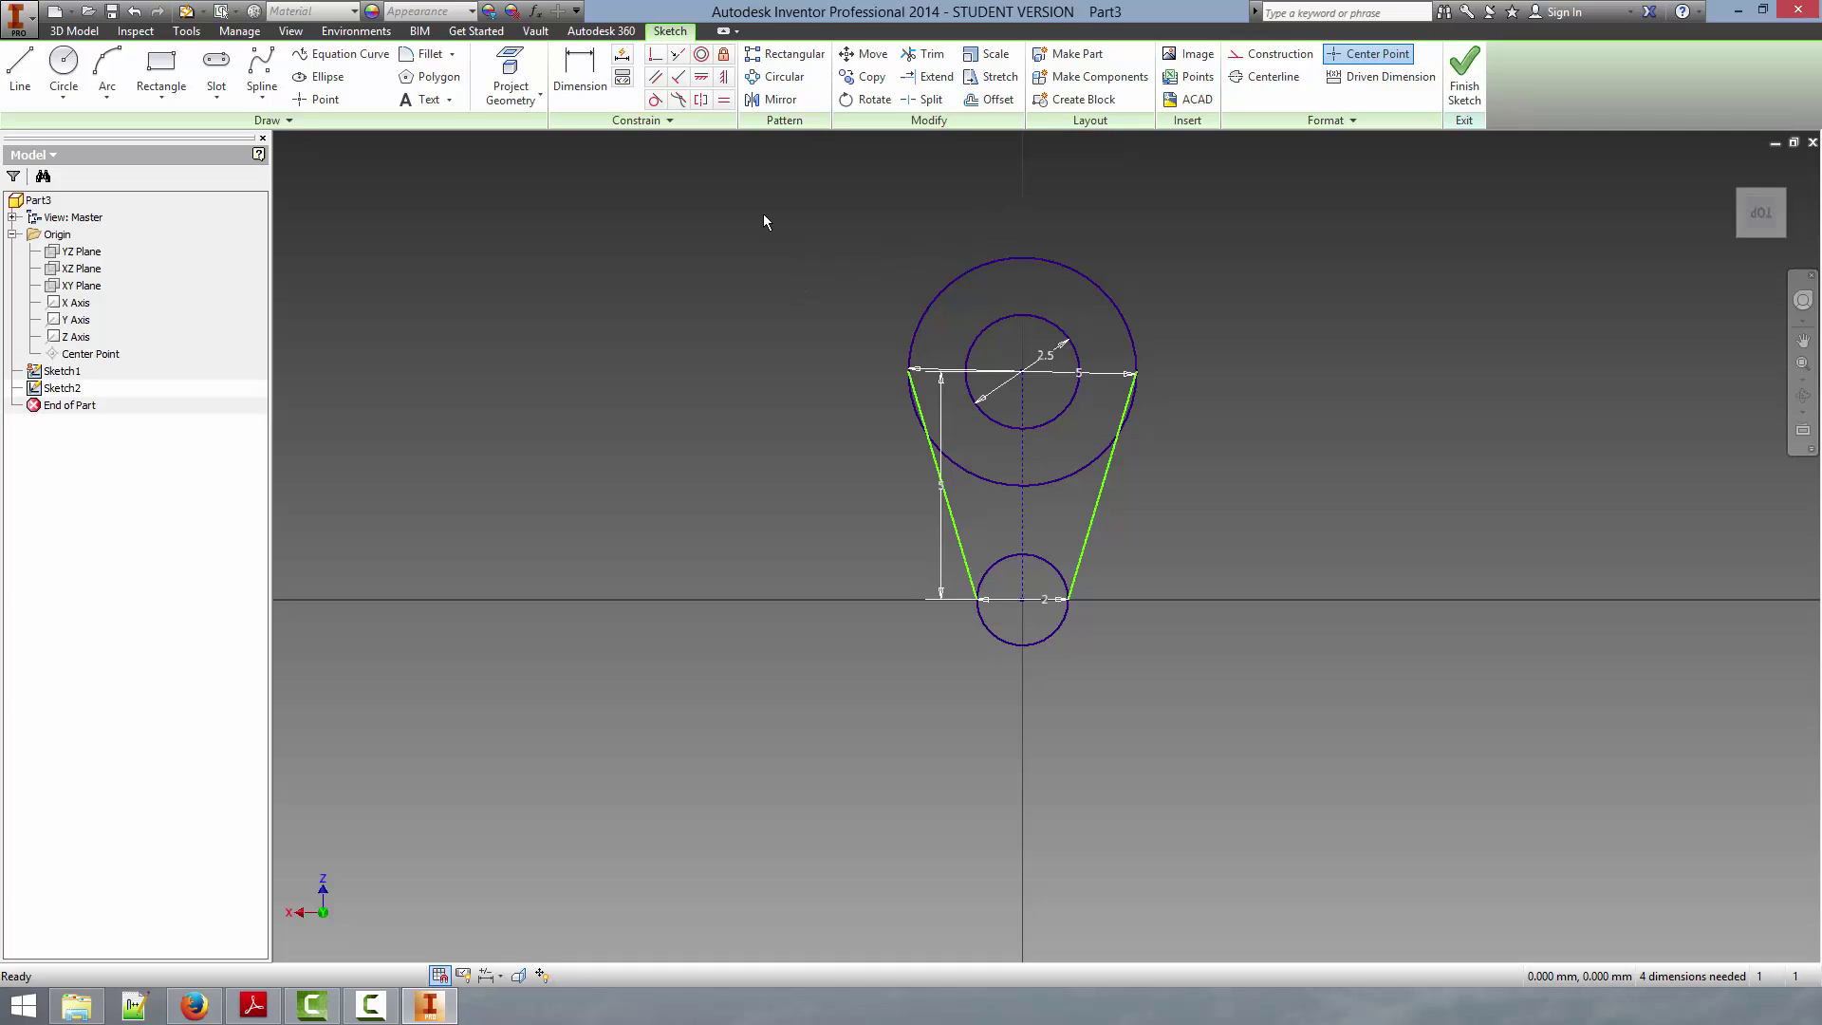
# - Apply tangent constraints between both side lines and the 5 mm and 2 mm circles
pyautogui.click(656, 100)
pyautogui.click(944, 297)
pyautogui.click(924, 434)
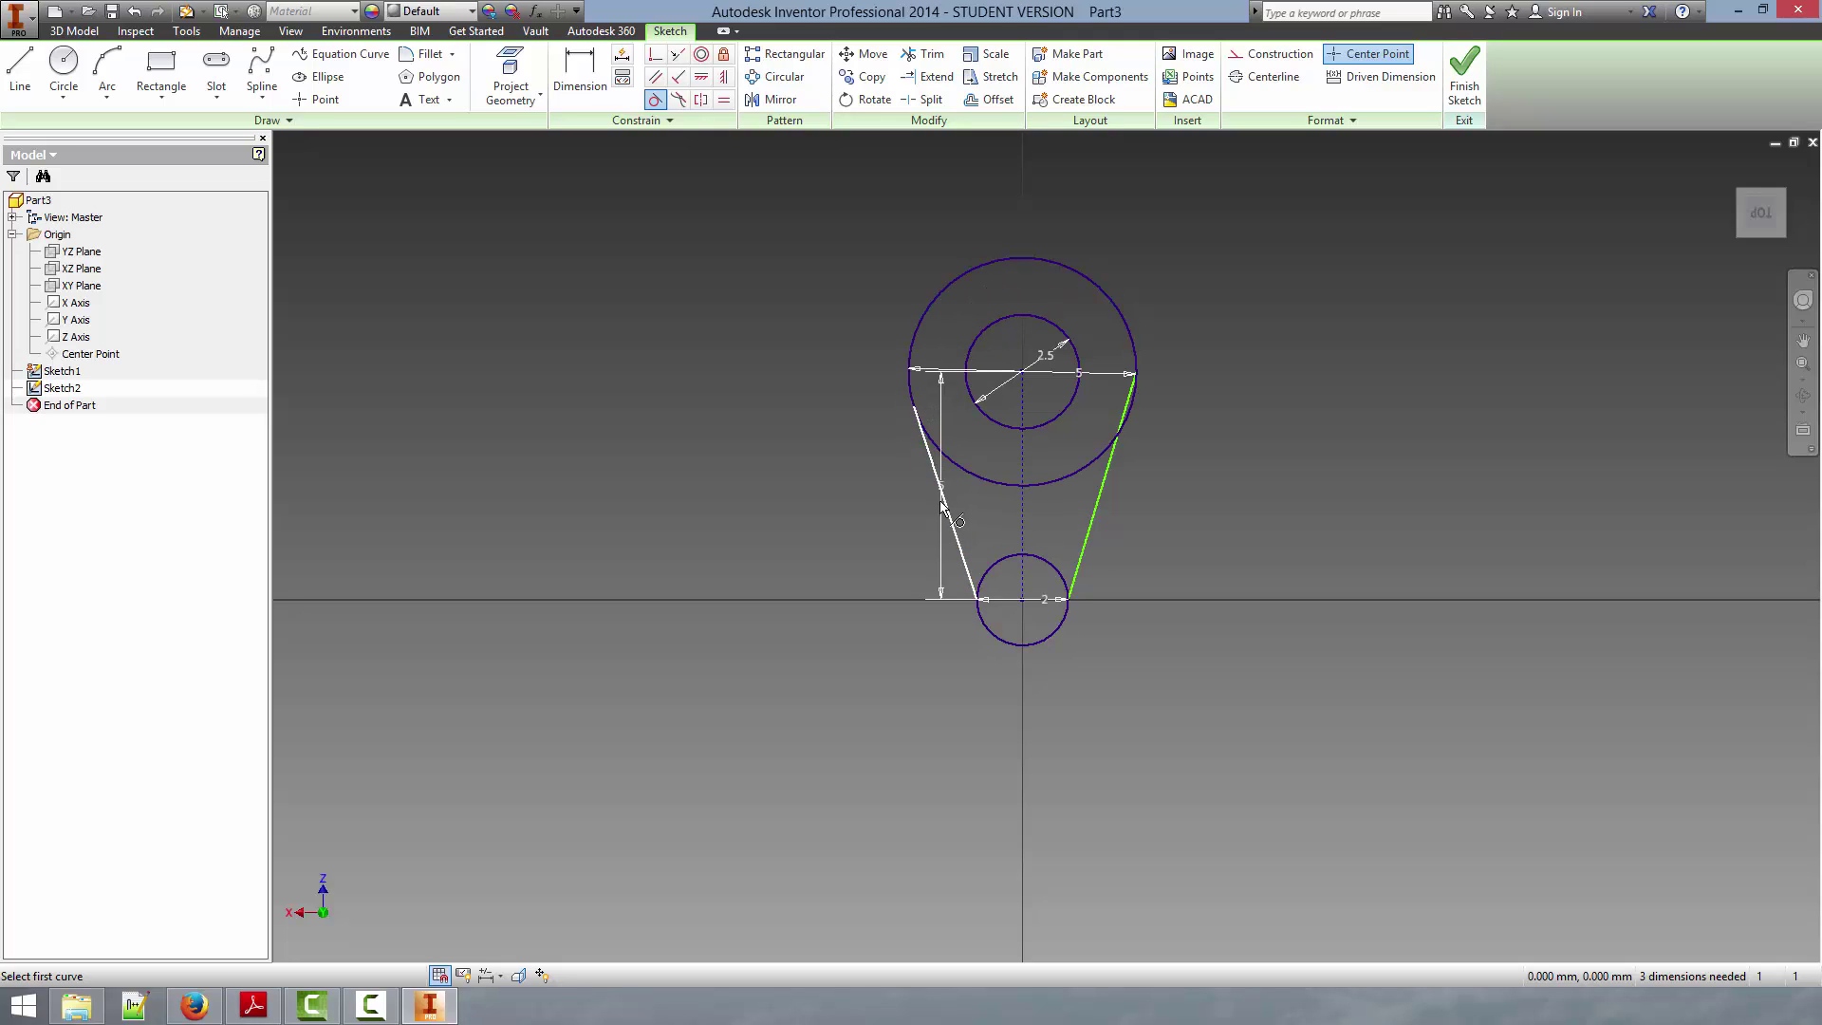
pyautogui.click(965, 560)
pyautogui.click(999, 566)
pyautogui.click(1056, 572)
pyautogui.click(1091, 533)
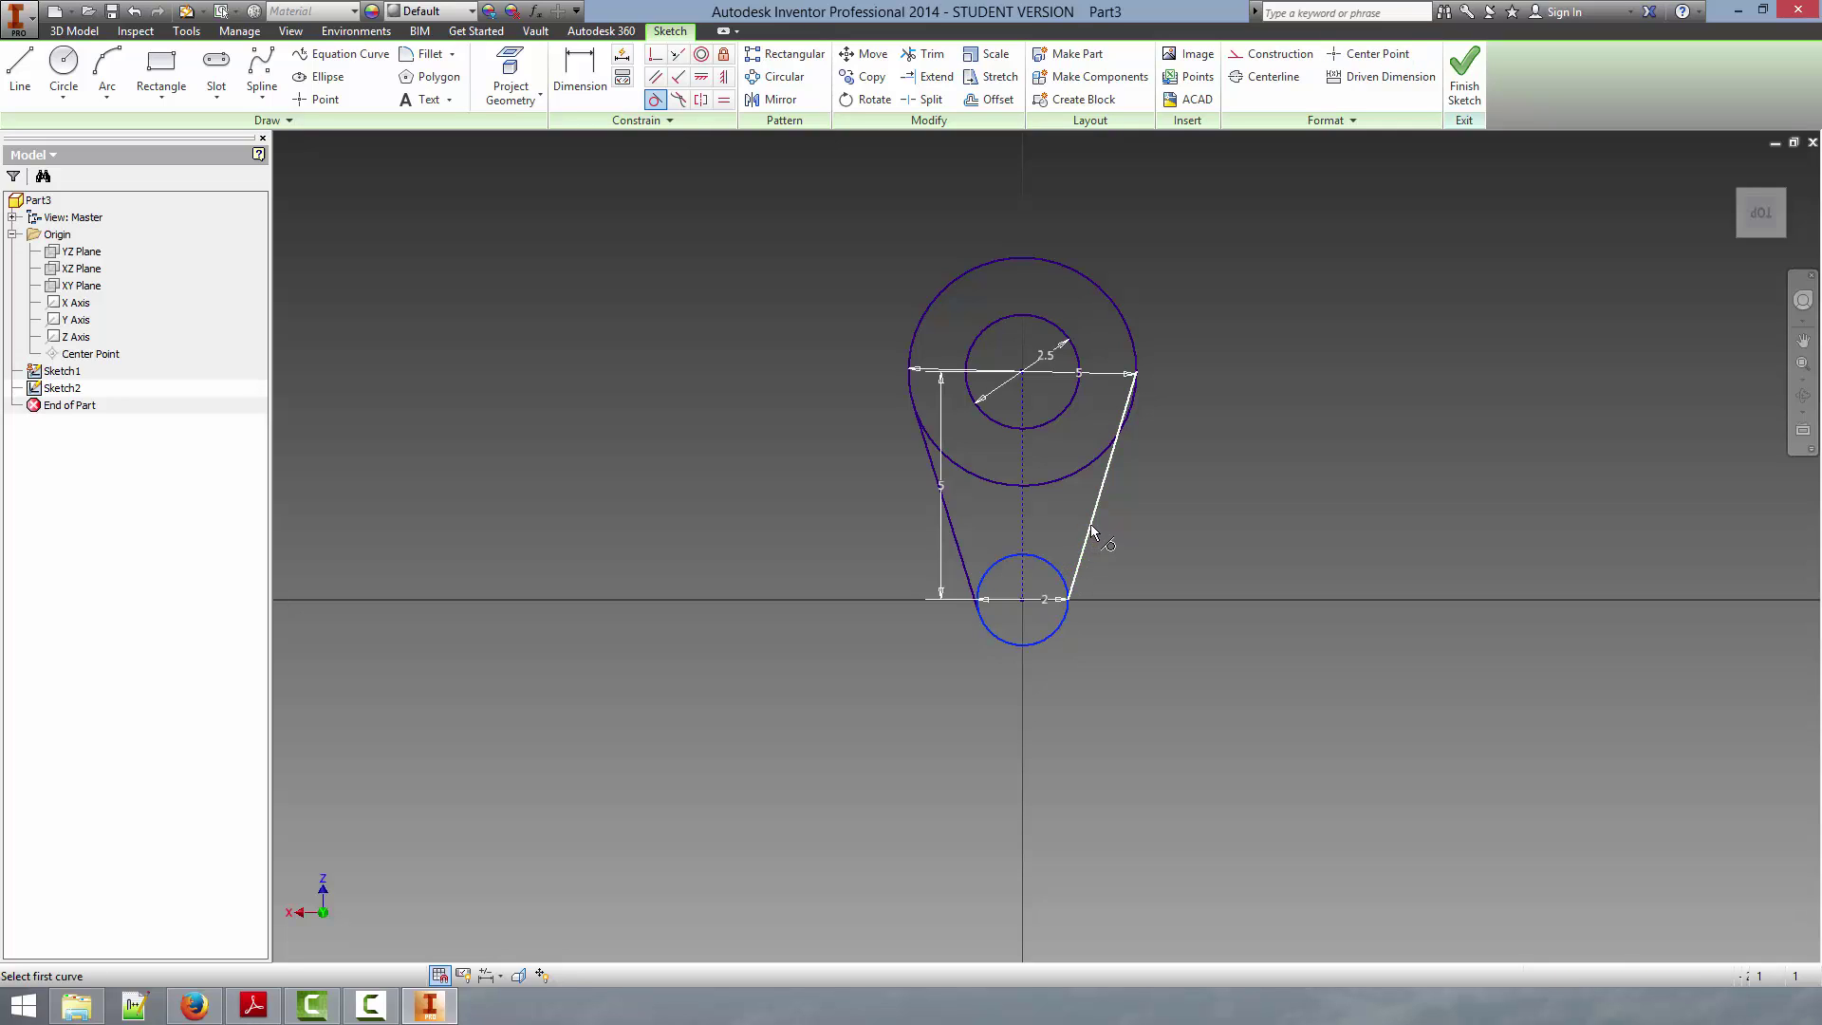
pyautogui.click(1125, 318)
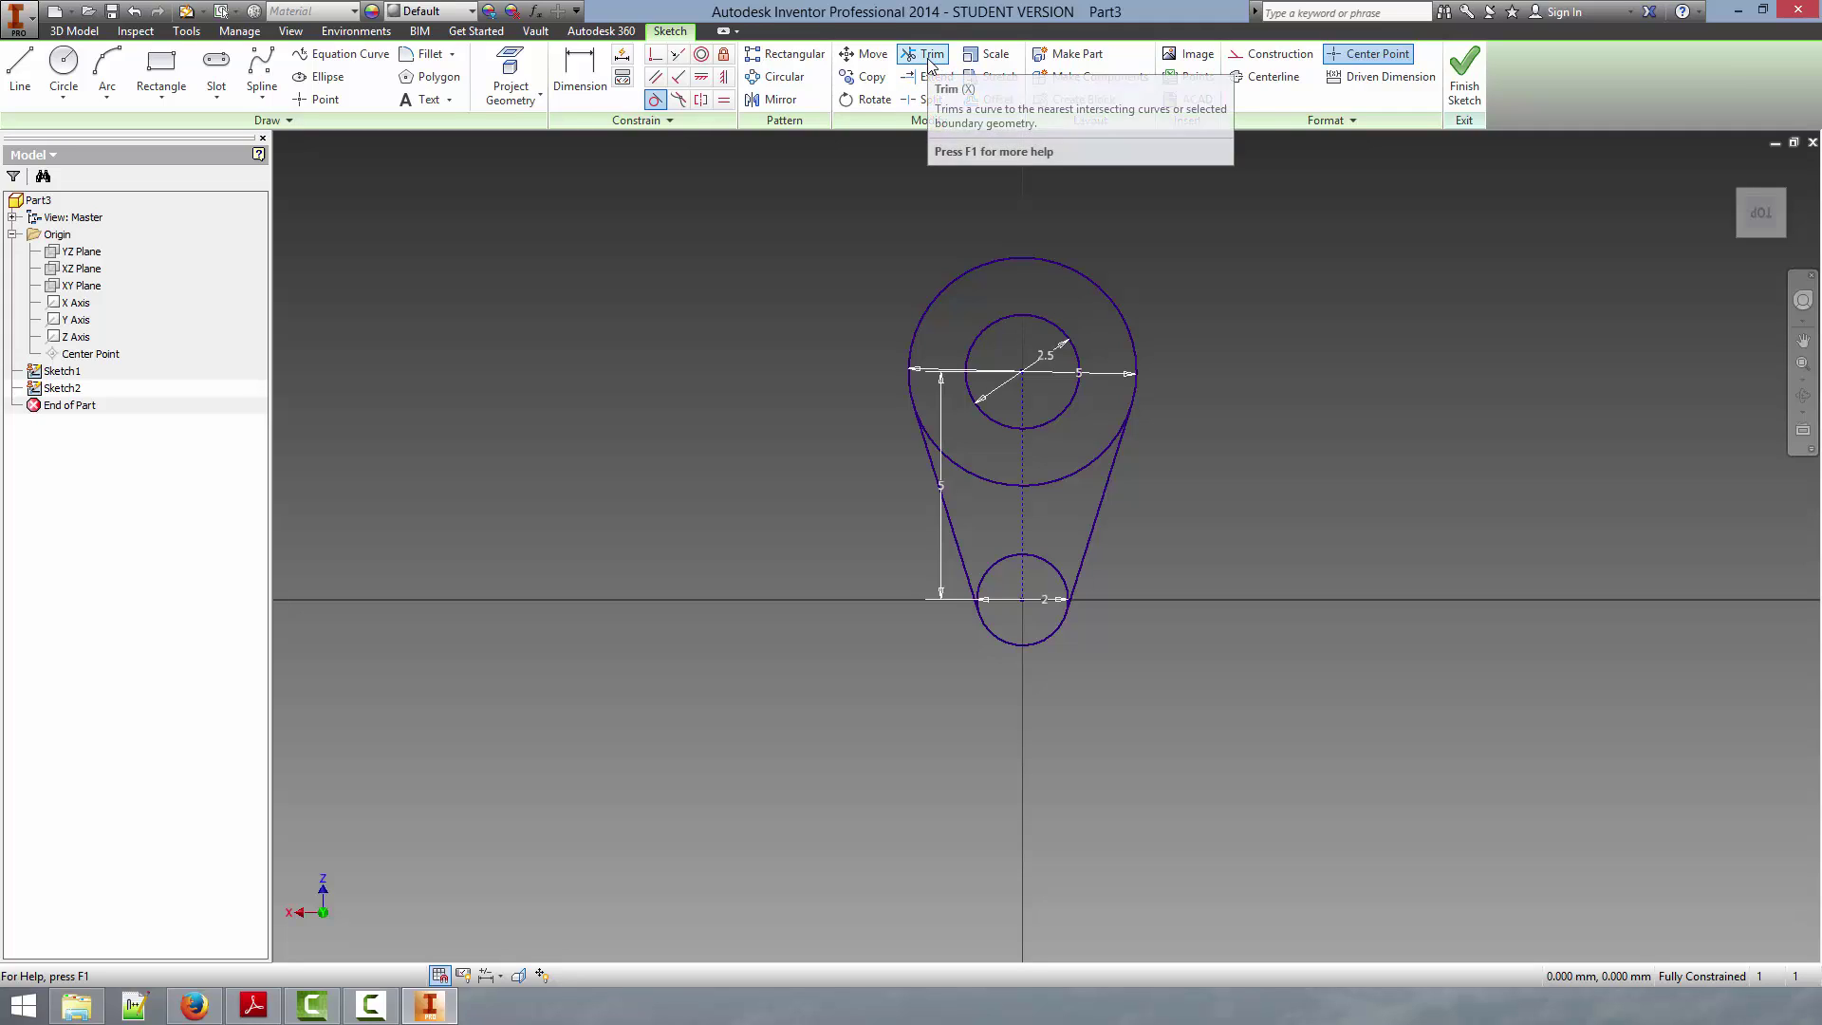
# - Trim the inner arcs of the 5 mm and 2 mm circles between the side lines to leave a teardrop outline
pyautogui.click(929, 60)
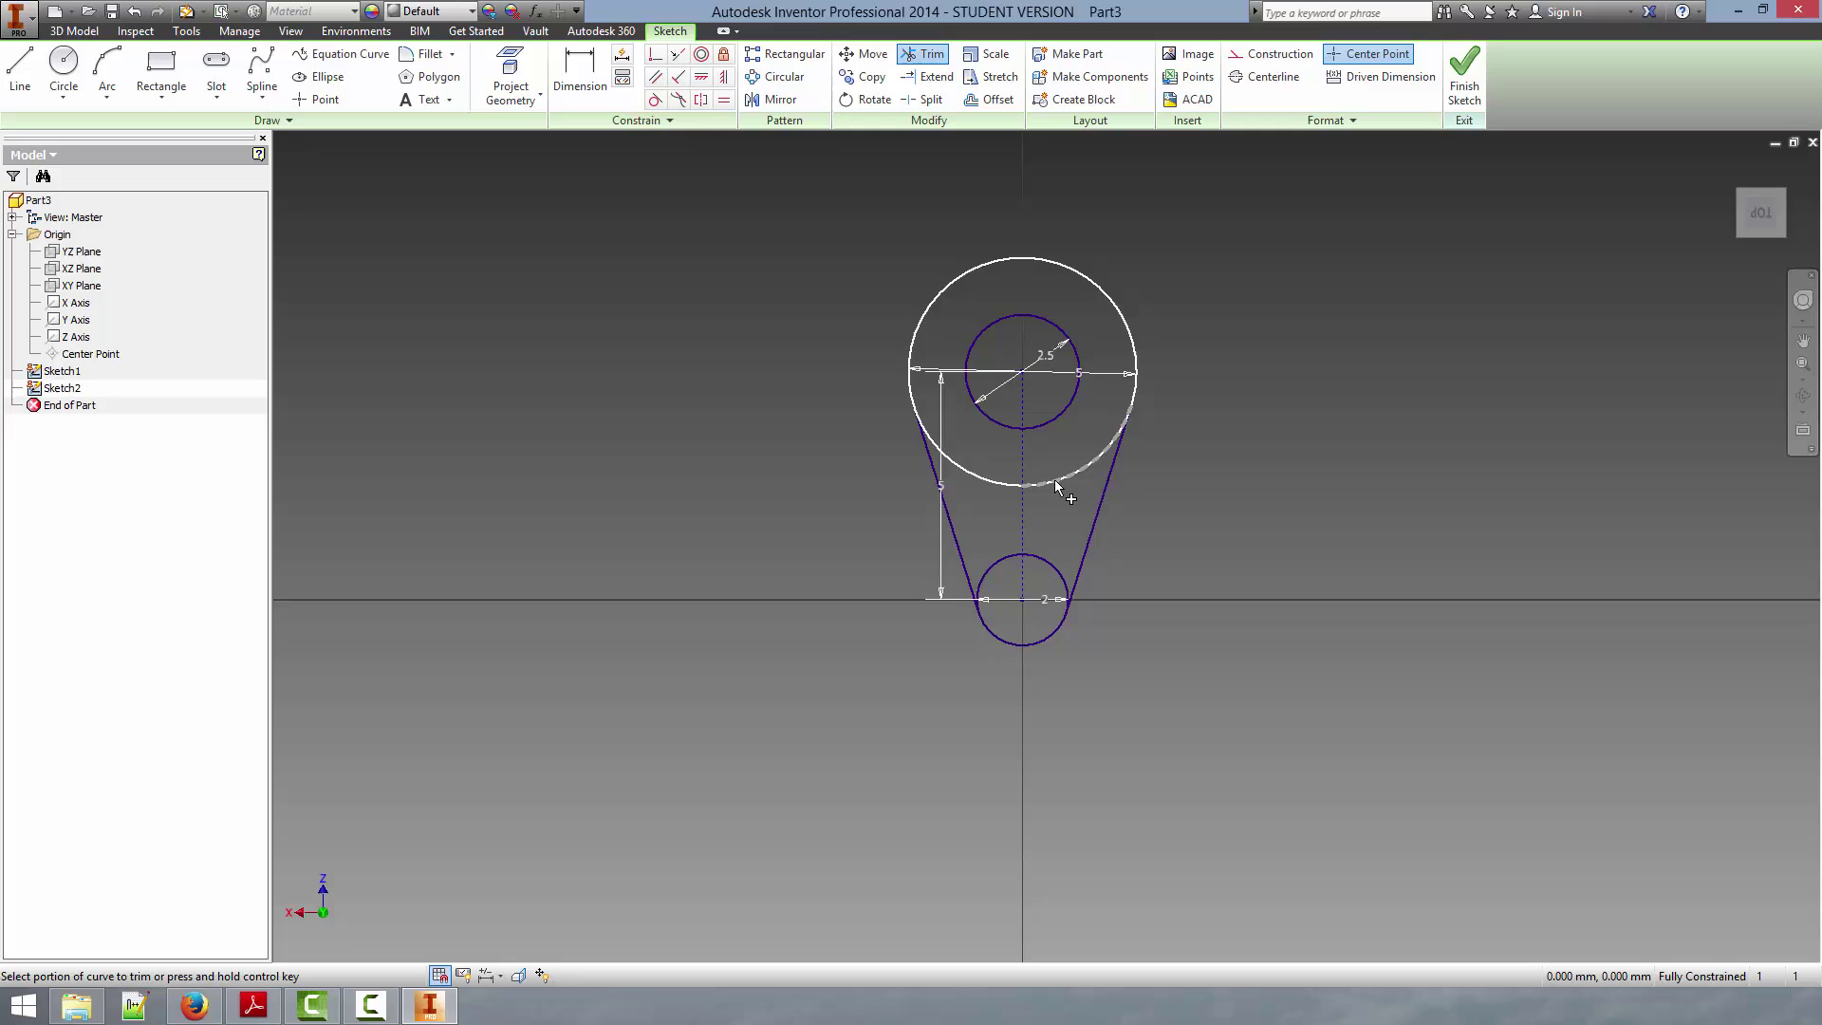
pyautogui.scroll(5, 1096, 458)
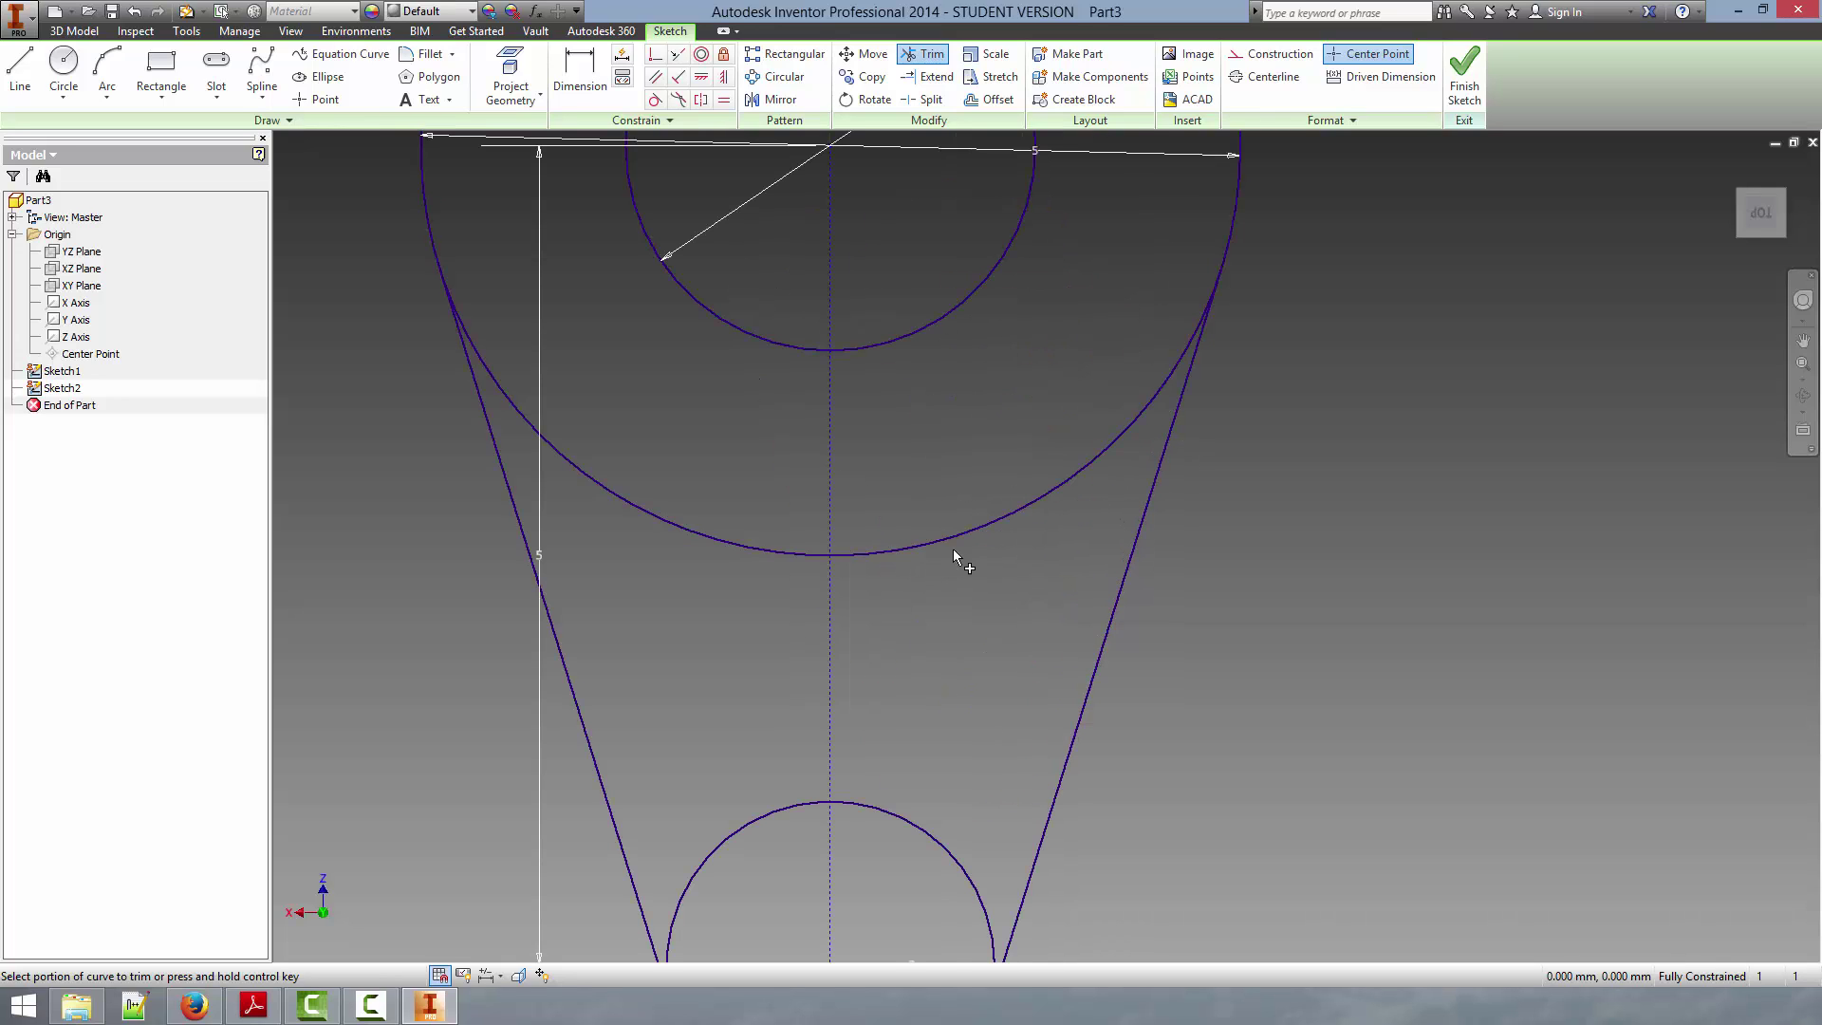
pyautogui.click(1090, 462)
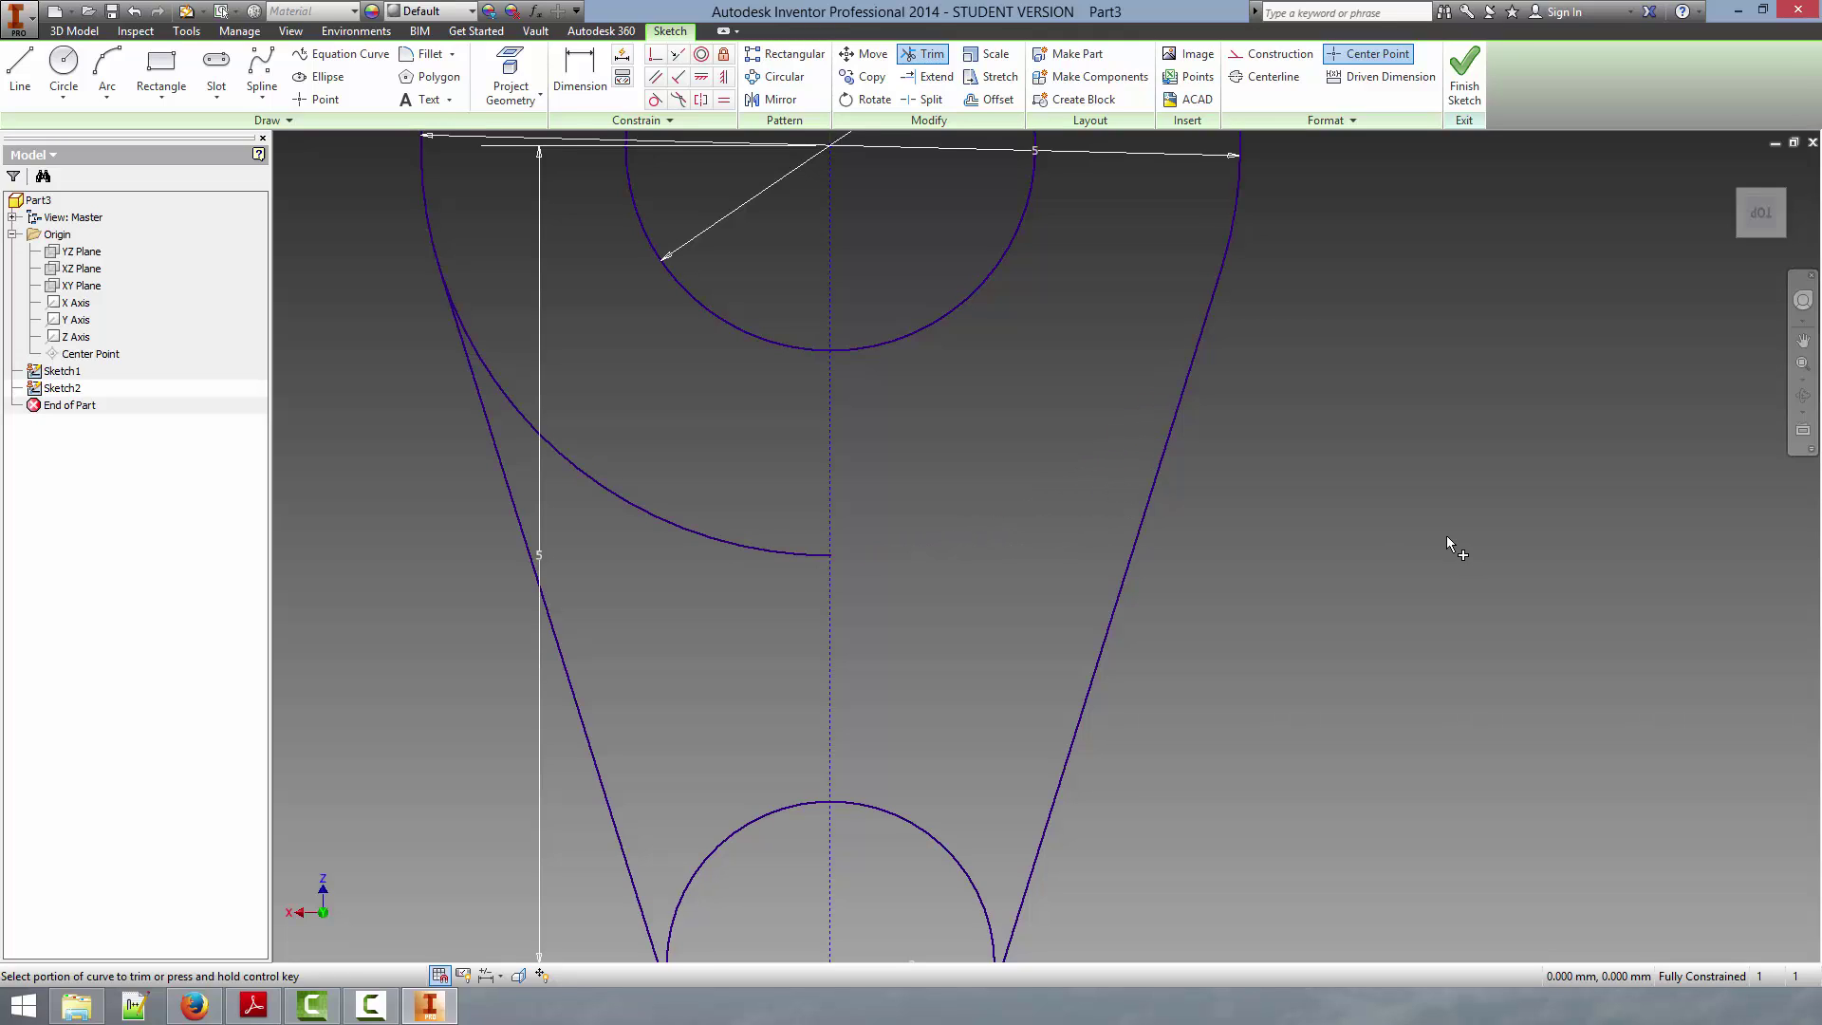
pyautogui.click(675, 522)
pyautogui.click(771, 811)
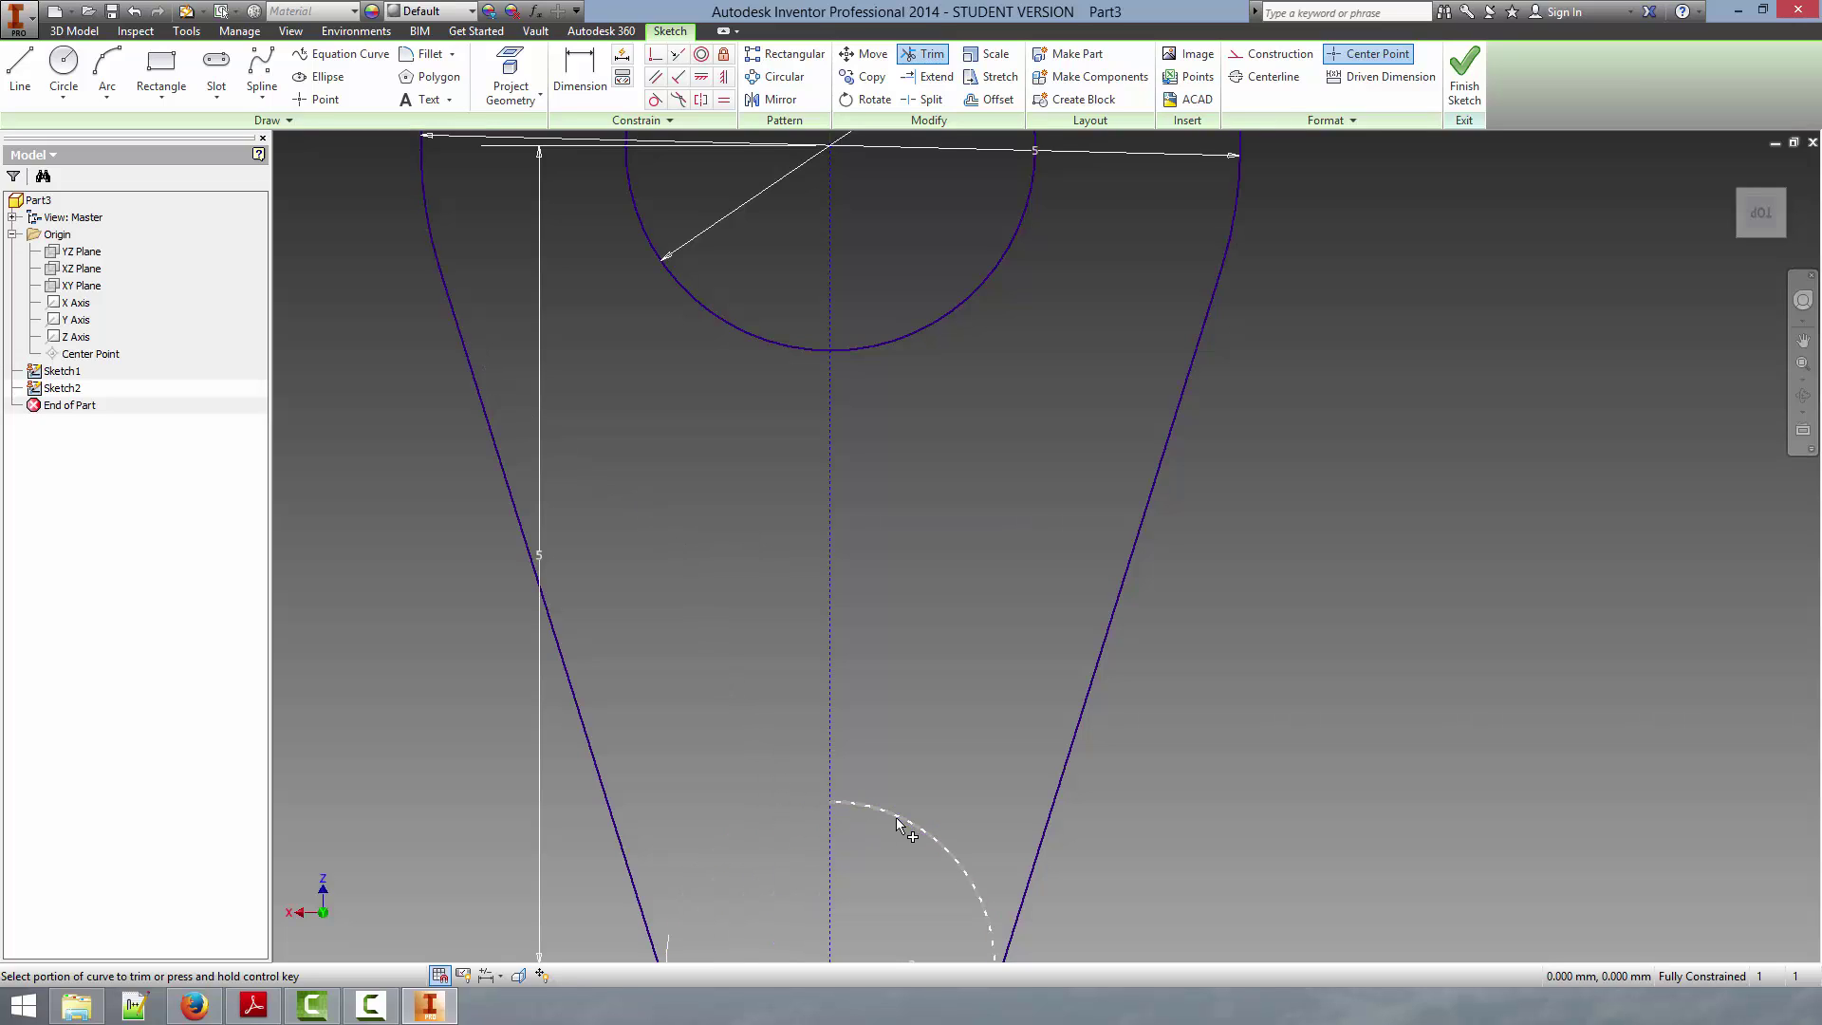
pyautogui.click(896, 816)
pyautogui.scroll(2, 898, 761)
pyautogui.scroll(-5, 896, 746)
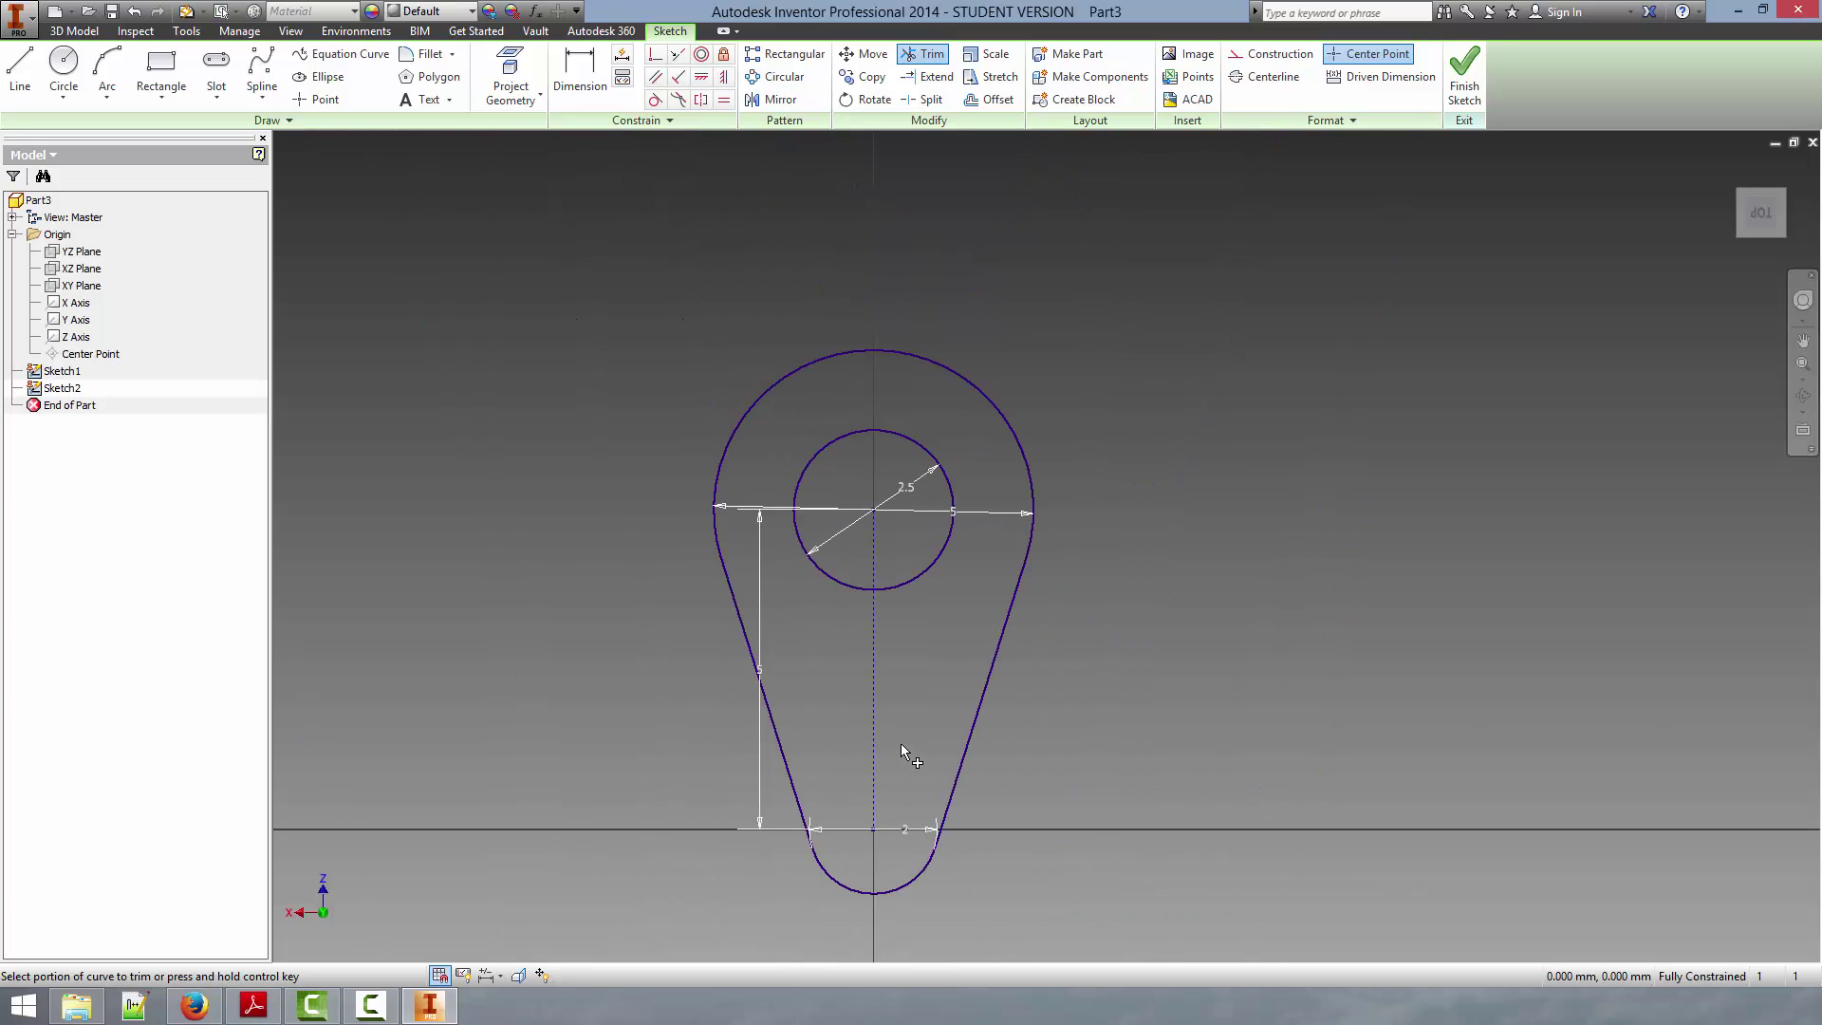